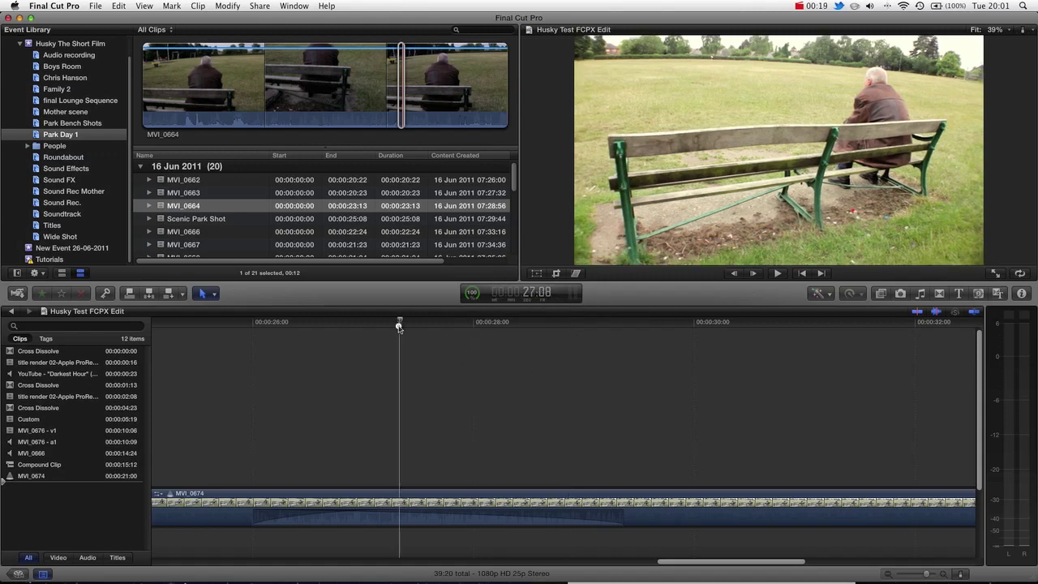
Zoom the timeline out twice and park the playhead at 20:03 on the three-panel compound clip
{"action": "left_click", "coordinate": [527, 339]}
{"action": "key", "text": "super+minus"}
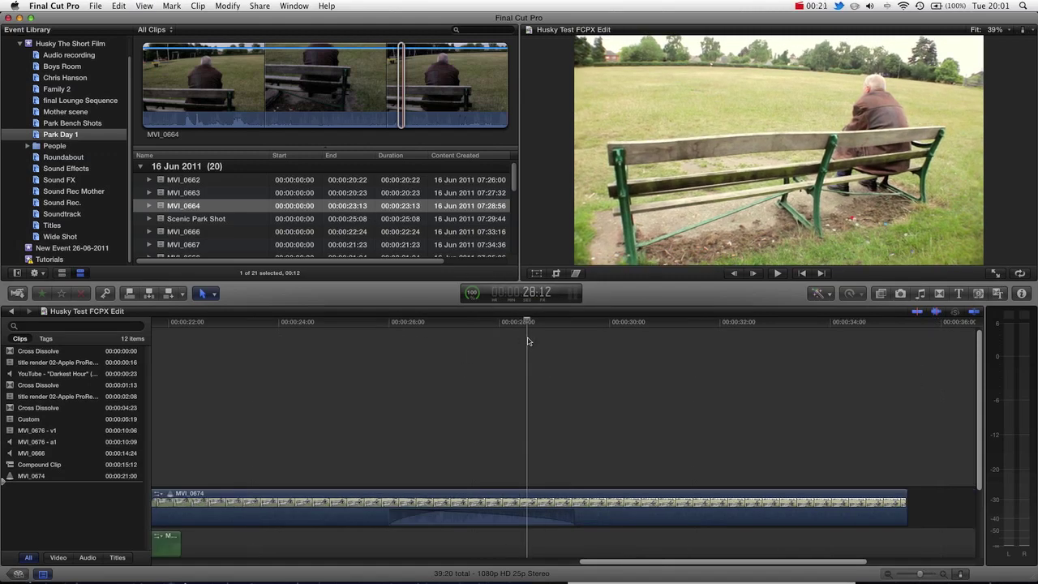
{"action": "key", "text": "super+minus"}
{"action": "scroll", "coordinate": [416, 352], "scroll_direction": "left", "scroll_amount": 2}
{"action": "left_click", "coordinate": [328, 325]}
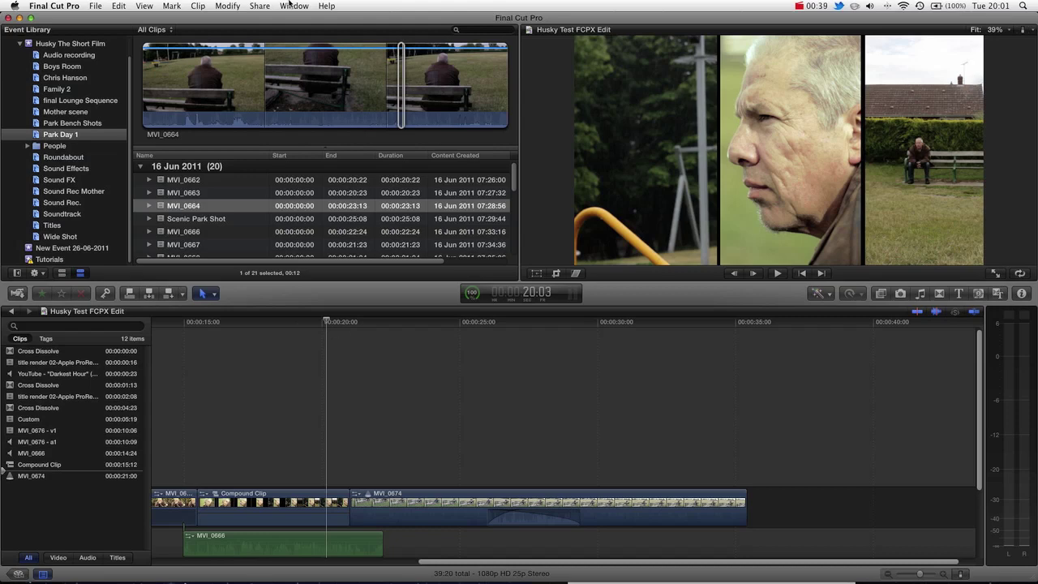
{"action": "left_click", "coordinate": [261, 7]}
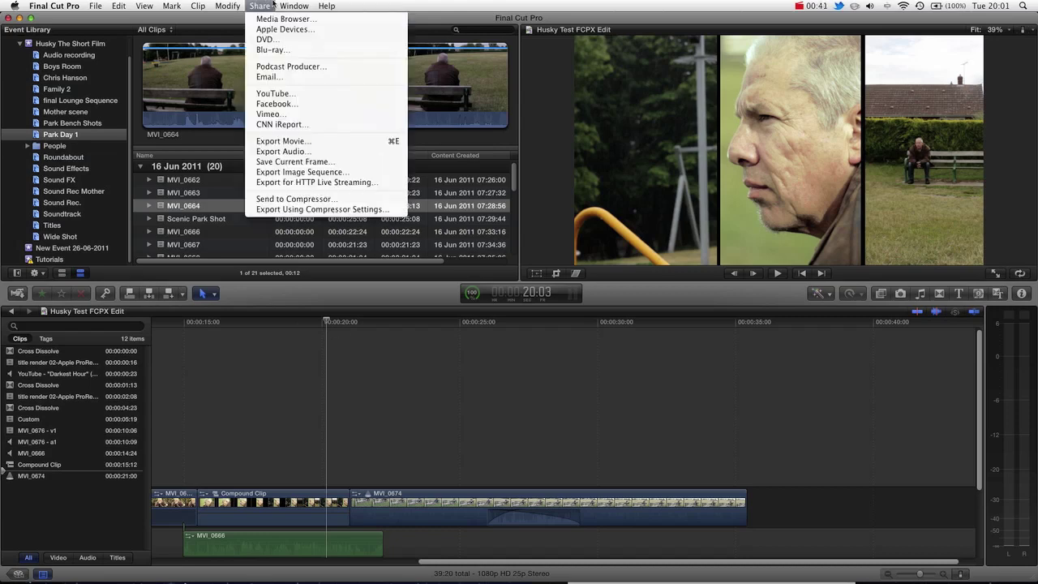
{"action": "left_click", "coordinate": [276, 162]}
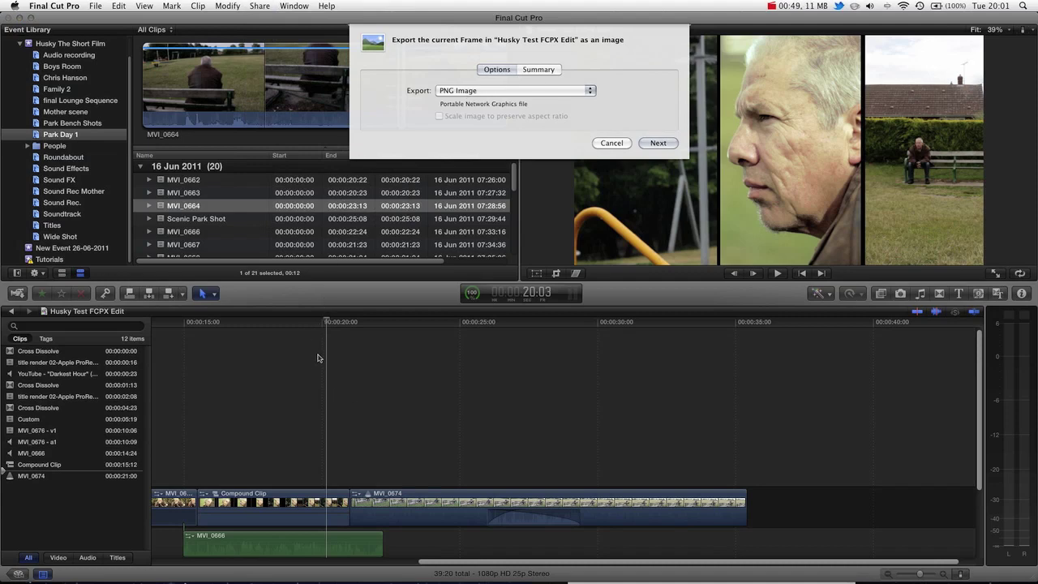
{"action": "left_click", "coordinate": [566, 91]}
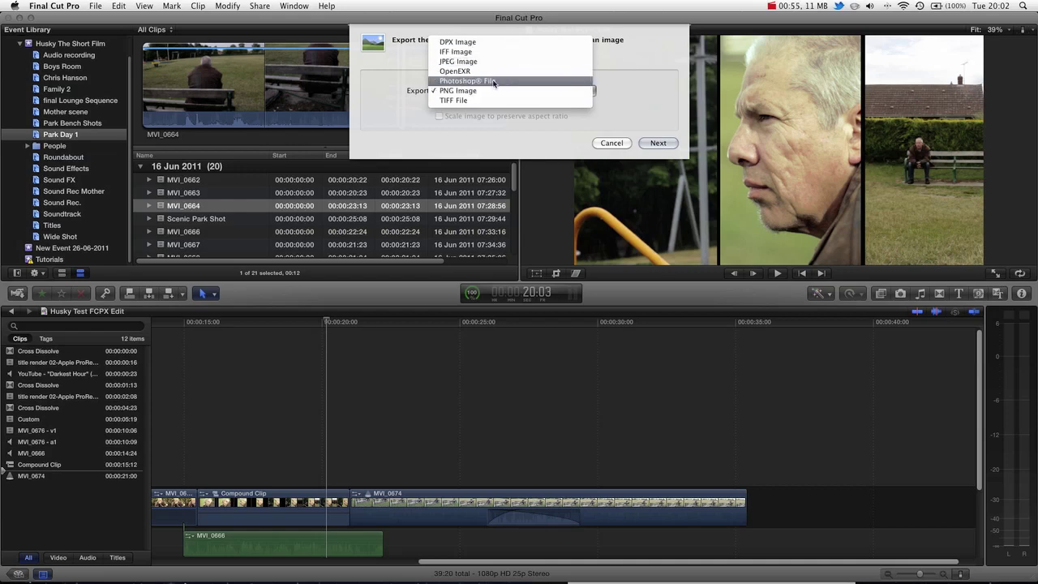
{"action": "key", "text": "Escape"}
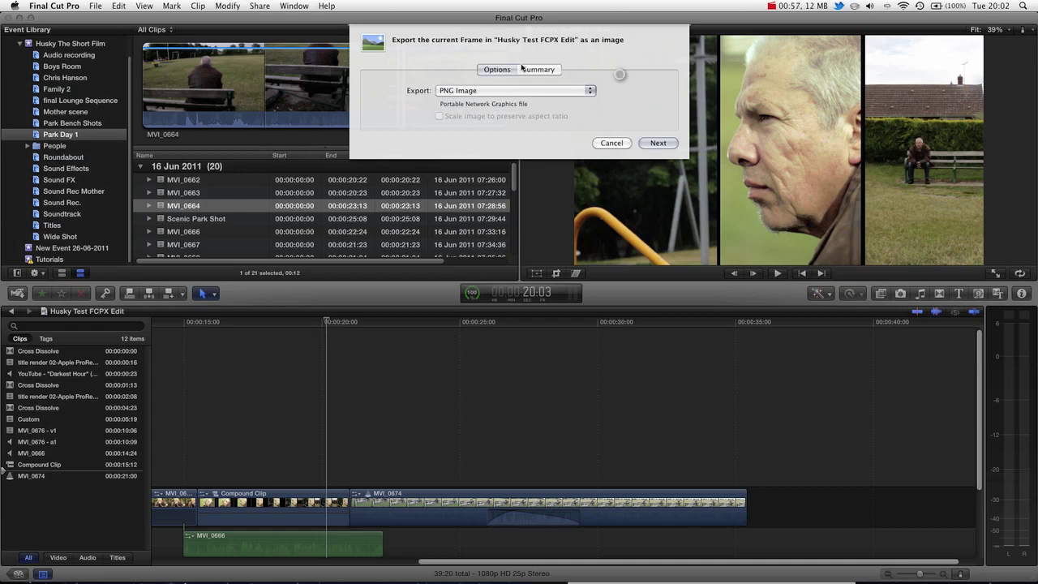
{"action": "left_click", "coordinate": [532, 70]}
{"action": "scroll", "coordinate": [510, 99], "scroll_direction": "down", "scroll_amount": 2}
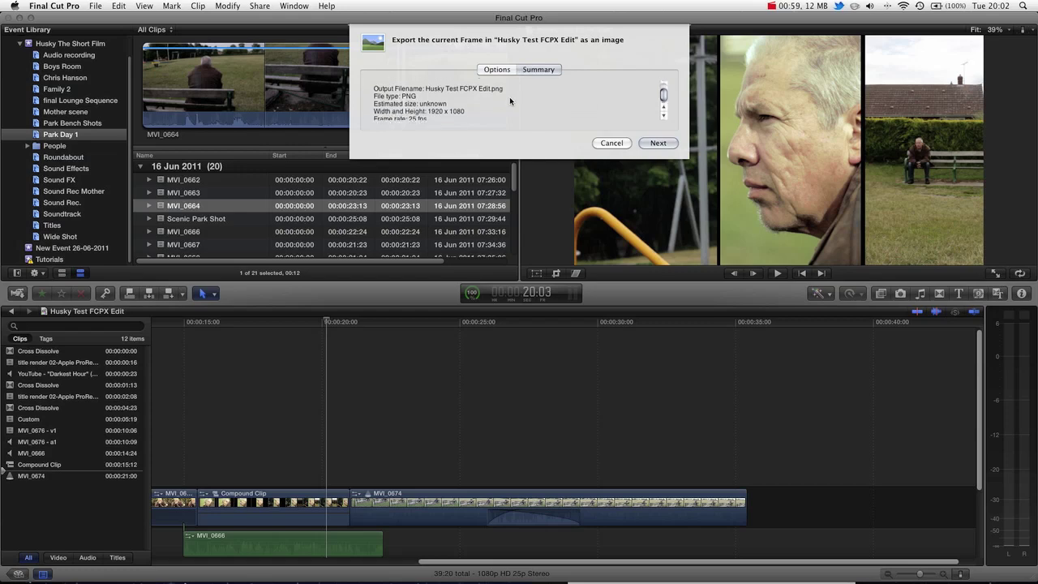
{"action": "scroll", "coordinate": [510, 99], "scroll_direction": "up", "scroll_amount": 2}
{"action": "scroll", "coordinate": [510, 100], "scroll_direction": "down", "scroll_amount": 2}
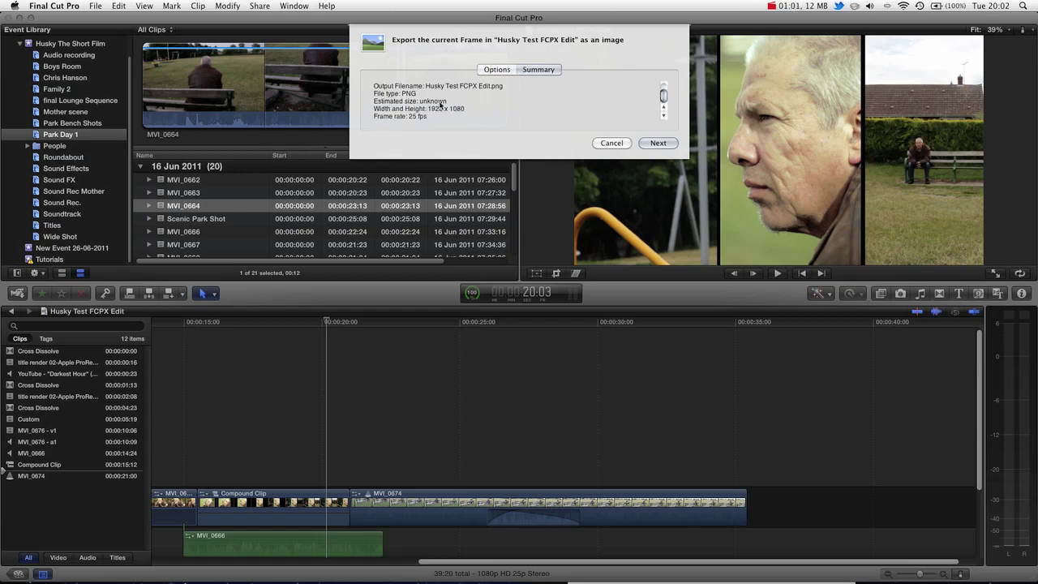
{"action": "scroll", "coordinate": [428, 98], "scroll_direction": "up", "scroll_amount": 2}
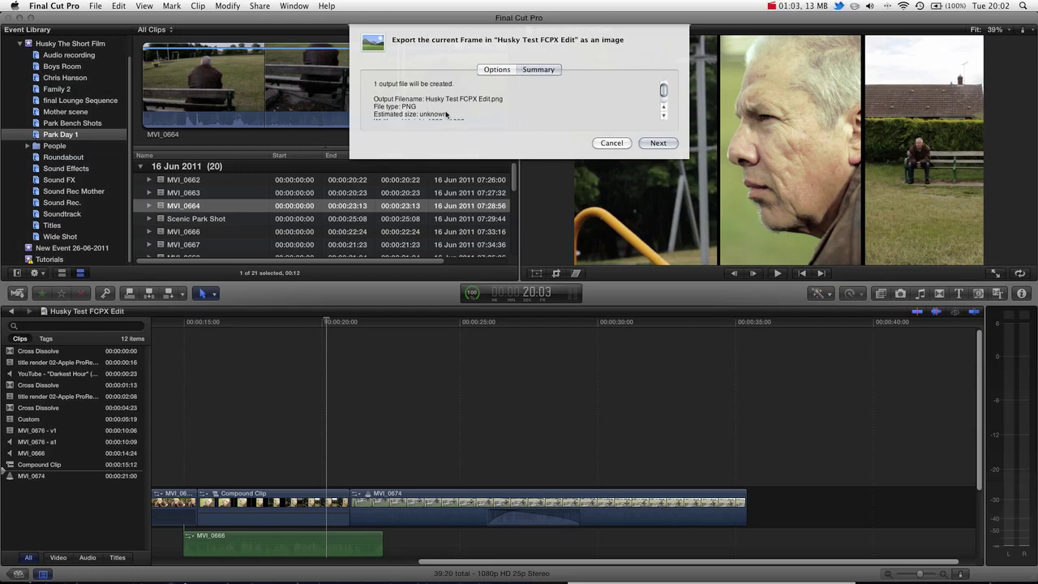
{"action": "scroll", "coordinate": [433, 100], "scroll_direction": "down", "scroll_amount": 2}
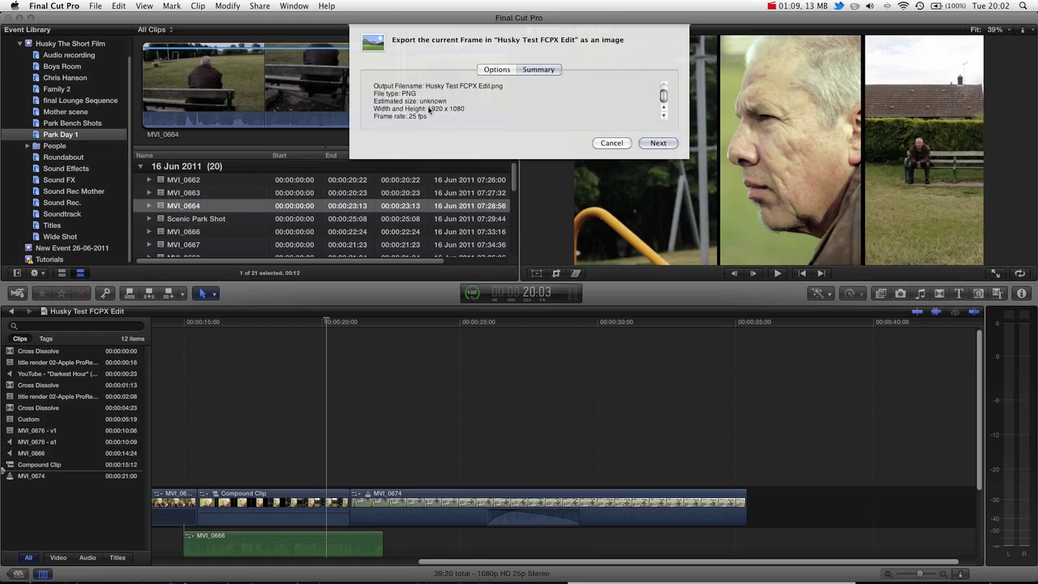
{"action": "left_click", "coordinate": [495, 72]}
{"action": "left_click", "coordinate": [658, 143]}
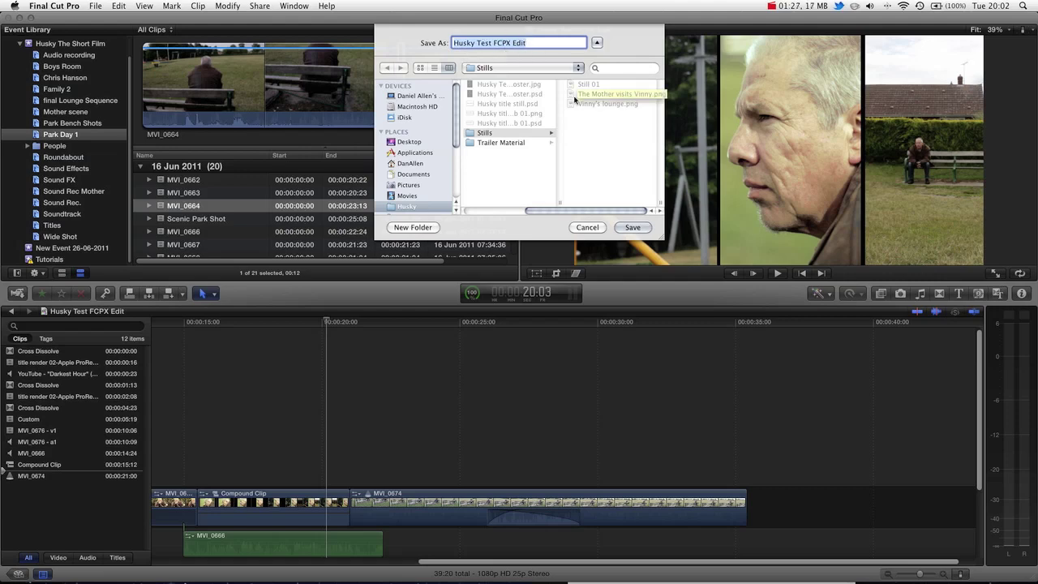
{"action": "left_click", "coordinate": [585, 228]}
{"action": "left_click", "coordinate": [610, 145]}
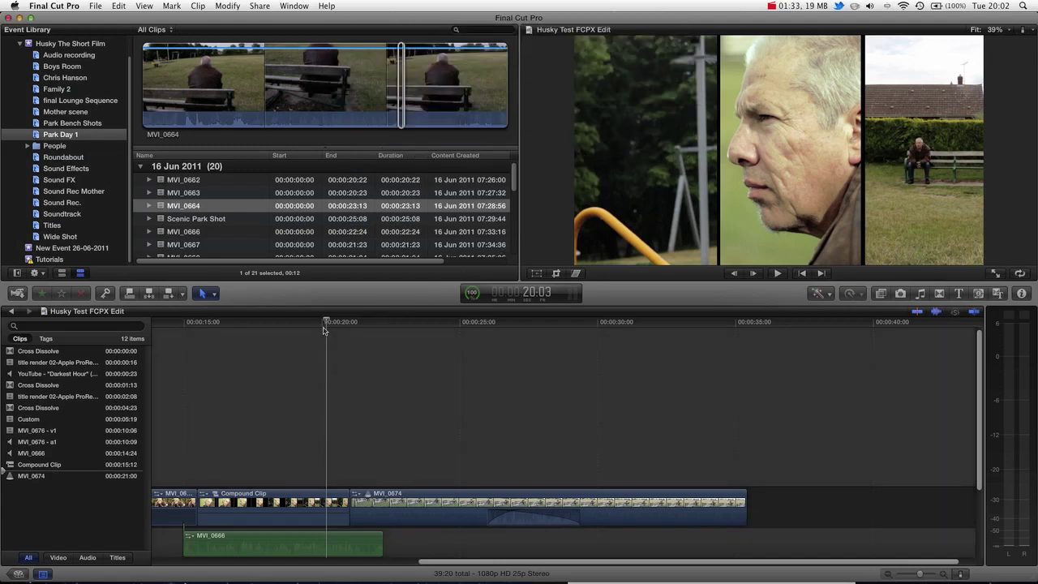
Move the playhead onto the bench shot and browse Finder to Husky > Press > Stills
{"action": "left_click_drag", "start_coordinate": [343, 322], "coordinate": [535, 322]}
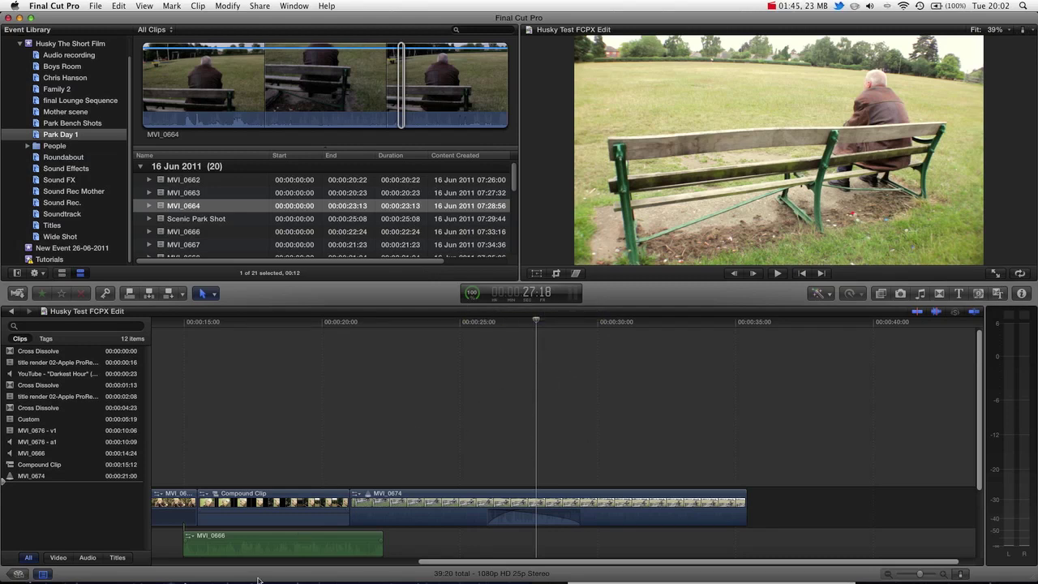
{"action": "mouse_move", "coordinate": [260, 579]}
{"action": "left_click", "coordinate": [150, 569]}
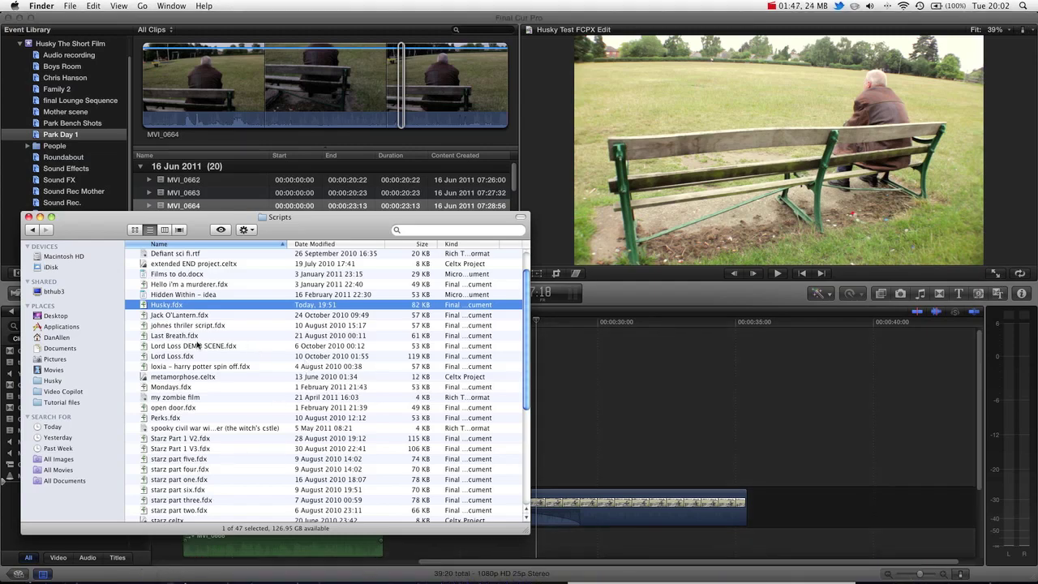
{"action": "left_click", "coordinate": [51, 379]}
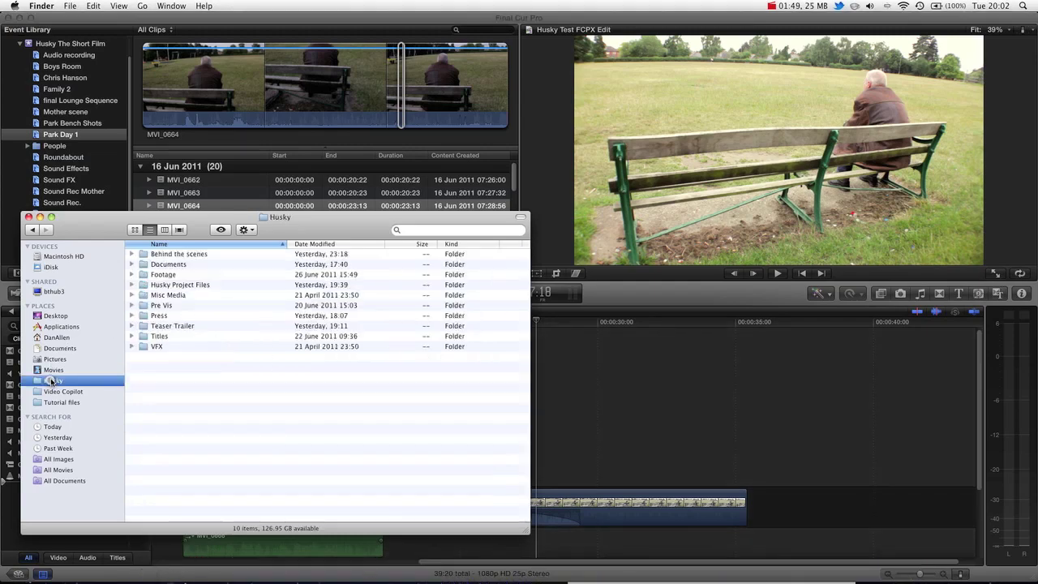
{"action": "double_click", "coordinate": [160, 316]}
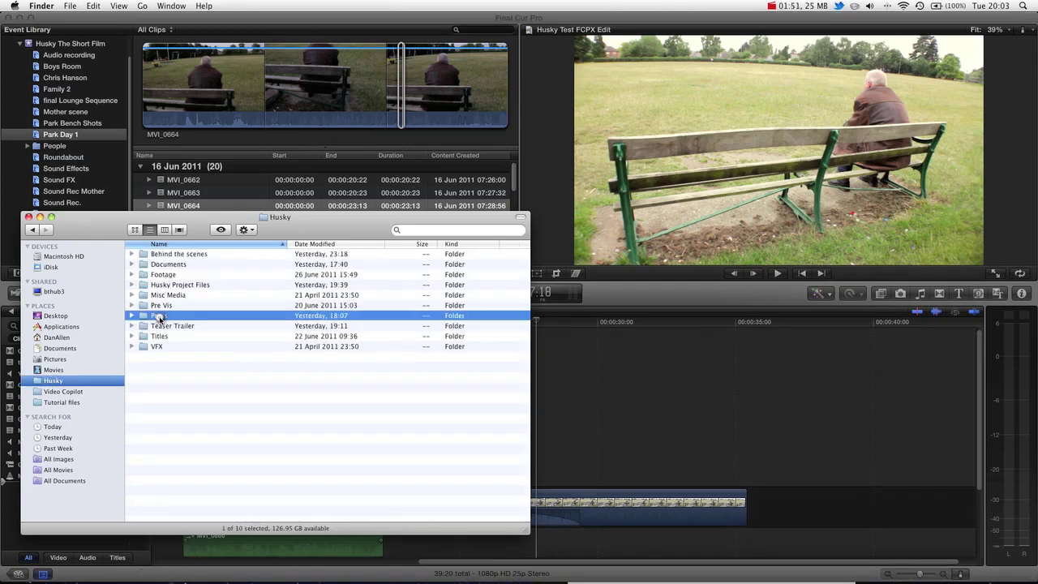
{"action": "double_click", "coordinate": [157, 305]}
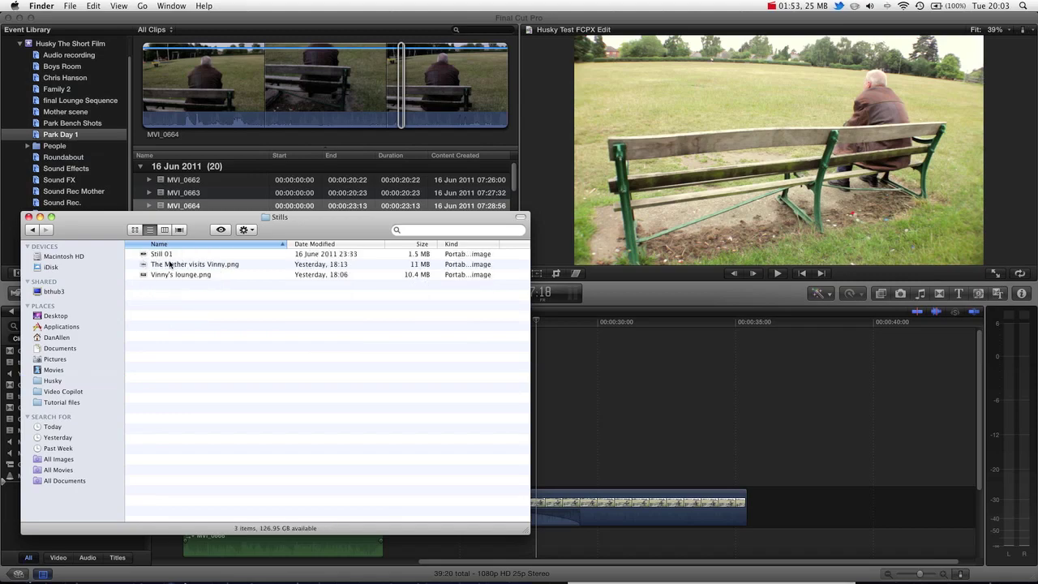
Preview the stills and import The Mother visits Vinny.png into the Park Day 1 event
{"action": "left_click", "coordinate": [172, 256]}
{"action": "key", "text": "space"}
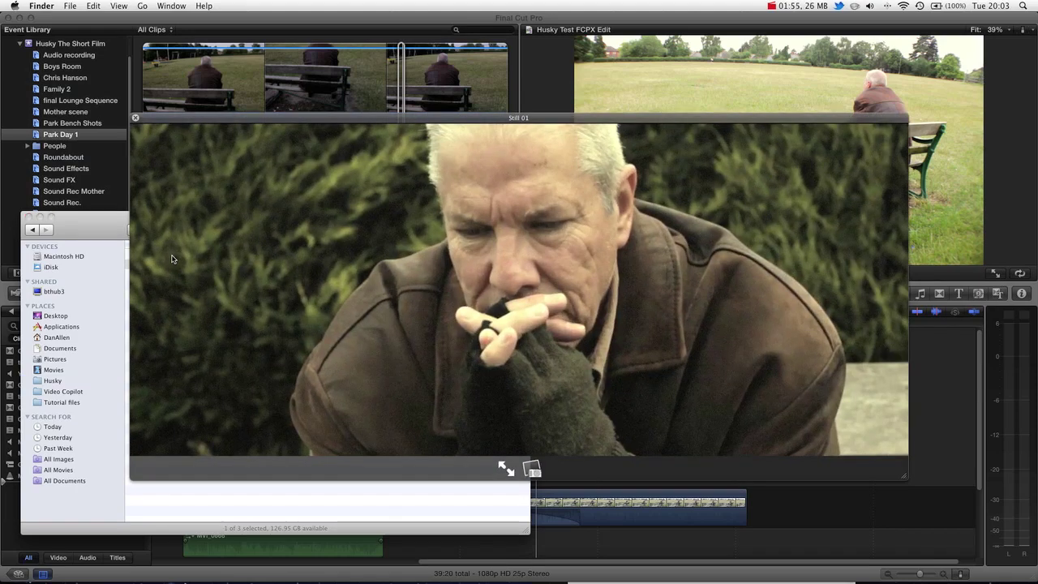
{"action": "key", "text": "Down"}
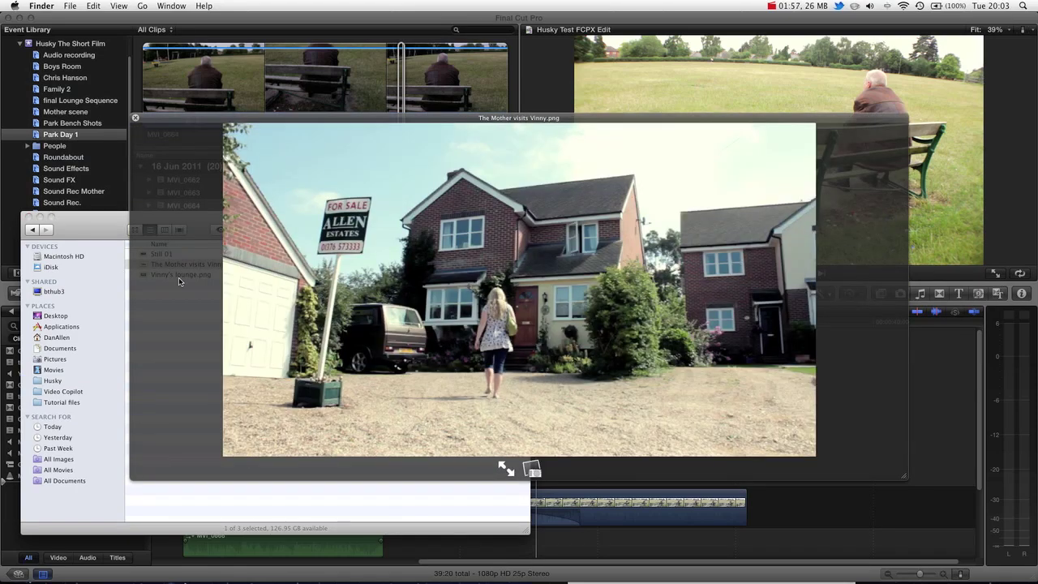
{"action": "key", "text": "space"}
{"action": "left_click_drag", "start_coordinate": [172, 268], "coordinate": [78, 140]}
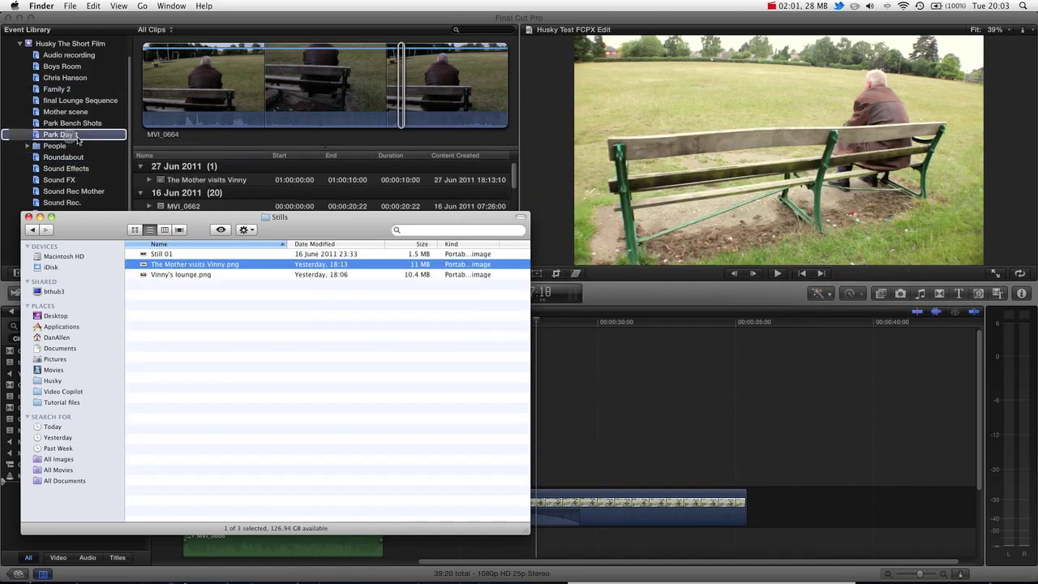
Connect The Mother visits Vinny still above MVI_0674 at about 26 seconds and select it
{"action": "left_click", "coordinate": [181, 173]}
{"action": "left_click", "coordinate": [176, 180]}
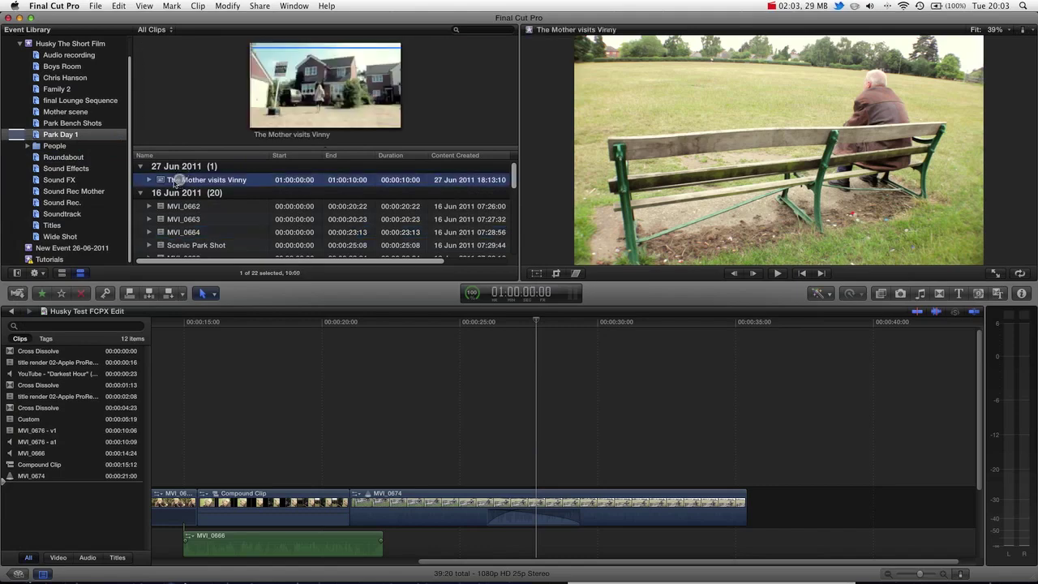
{"action": "left_click_drag", "start_coordinate": [176, 180], "coordinate": [502, 469]}
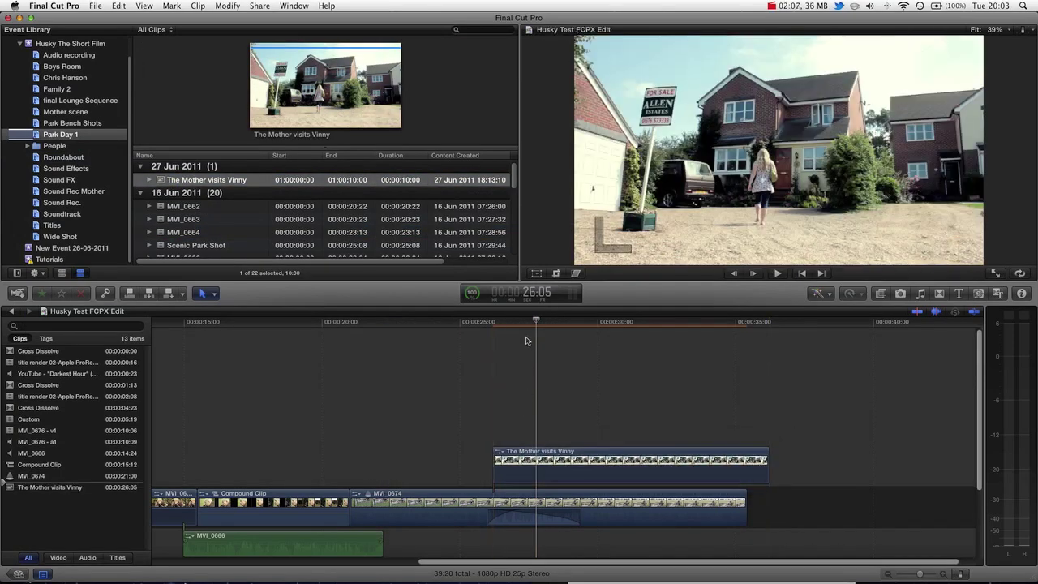
{"action": "left_click_drag", "start_coordinate": [524, 323], "coordinate": [572, 338]}
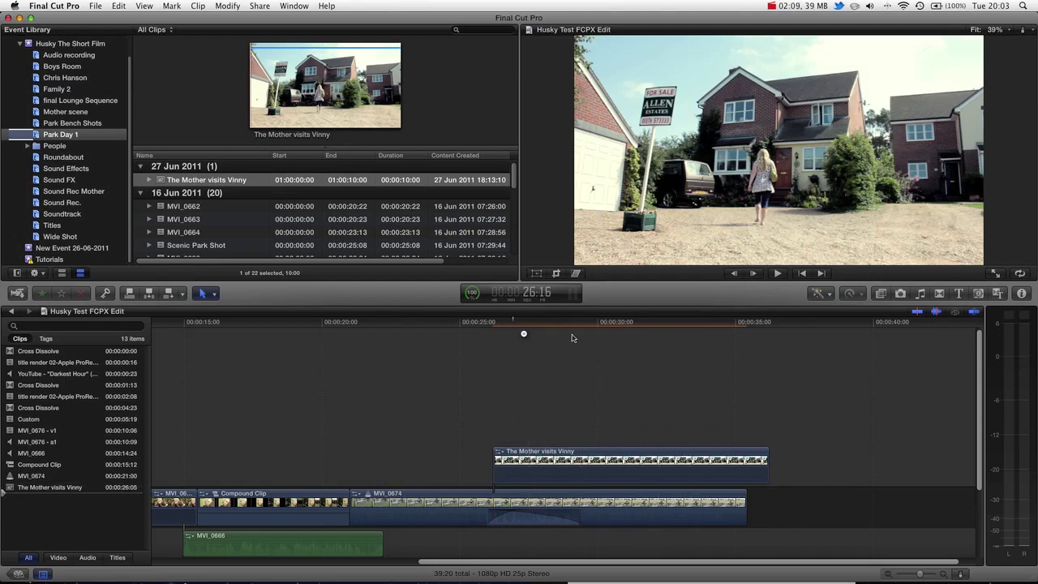
{"action": "left_click", "coordinate": [632, 451]}
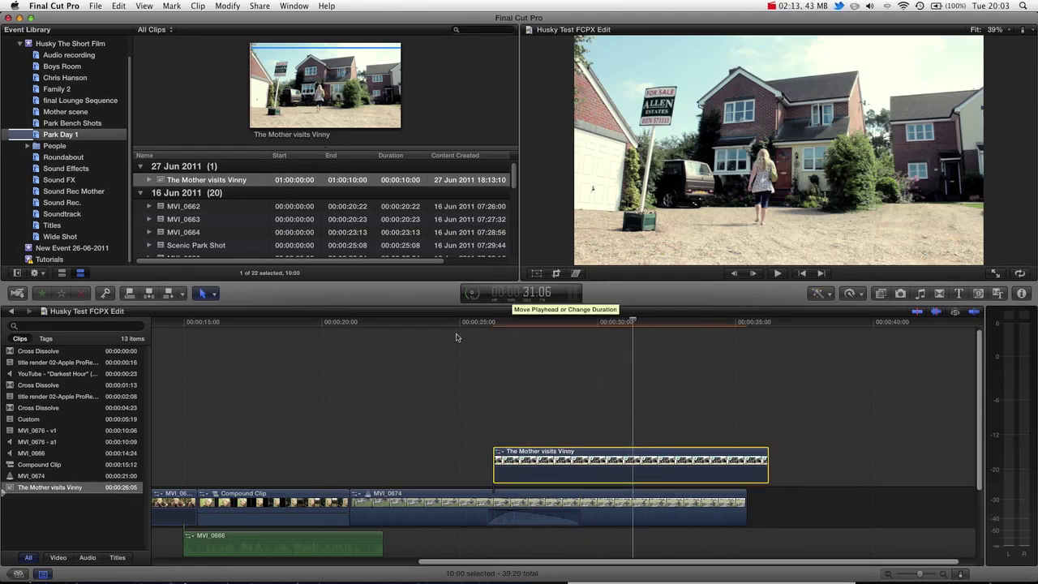
{"action": "left_click", "coordinate": [49, 6]}
Check the default still-image length in Final Cut Pro's Editing preferences
{"action": "left_click", "coordinate": [60, 36]}
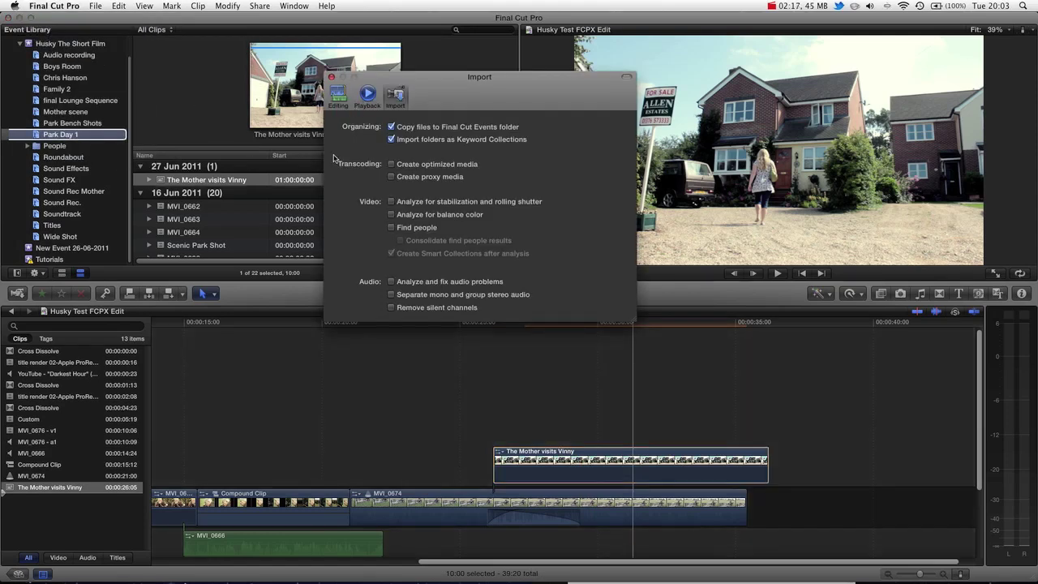
{"action": "left_click", "coordinate": [338, 97]}
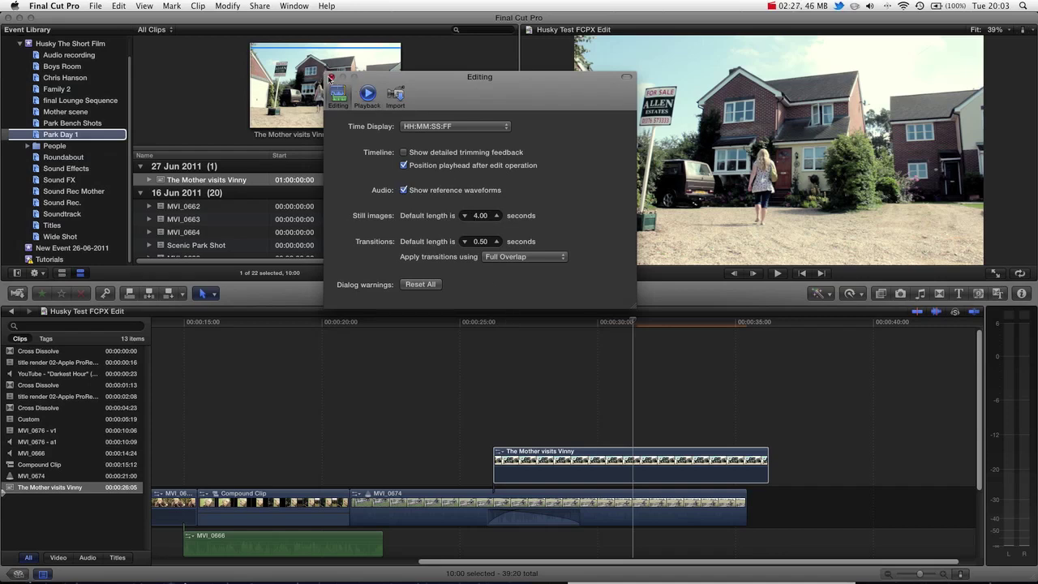
{"action": "left_click", "coordinate": [332, 78]}
Trim the still to about 6 seconds, then disable and delete it from the timeline
{"action": "left_click_drag", "start_coordinate": [767, 467], "coordinate": [738, 466]}
{"action": "left_click_drag", "start_coordinate": [494, 466], "coordinate": [589, 452]}
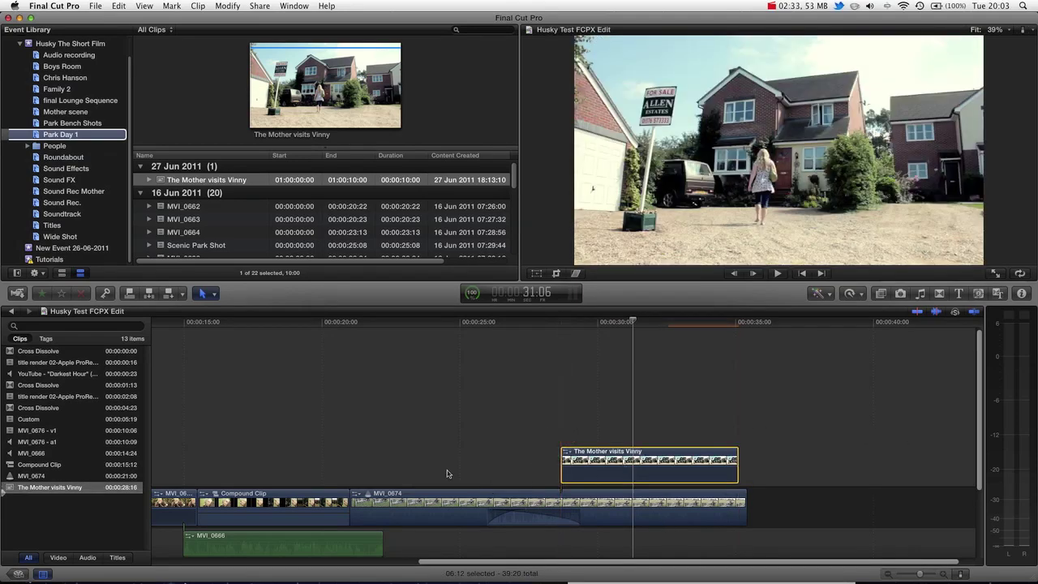
{"action": "key", "text": "v"}
{"action": "key", "text": "Delete"}
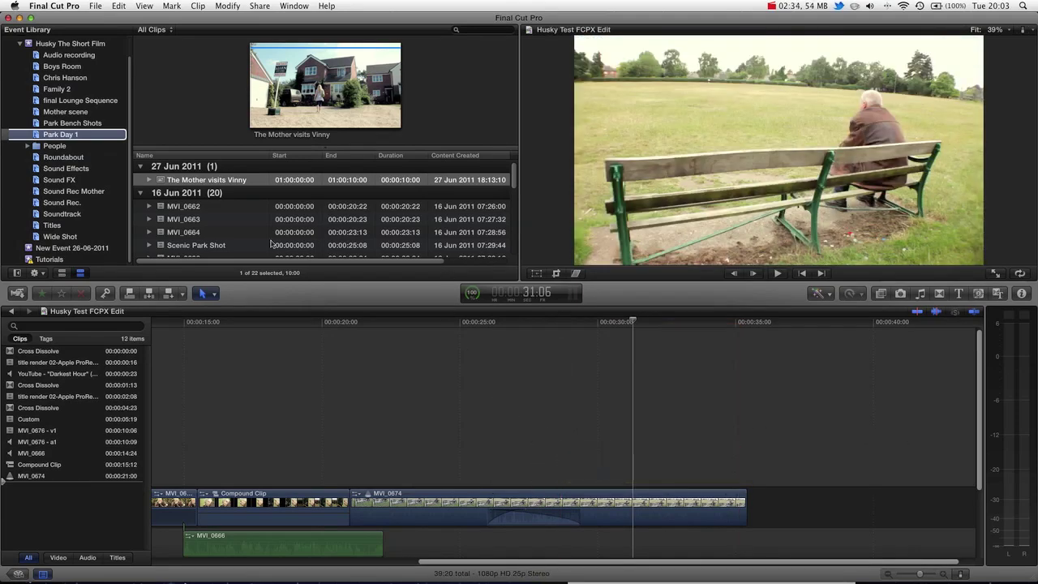
Select MVI_0662 in Park Day 1 and mark a 17-frame range on its filmstrip
{"action": "left_click", "coordinate": [191, 183]}
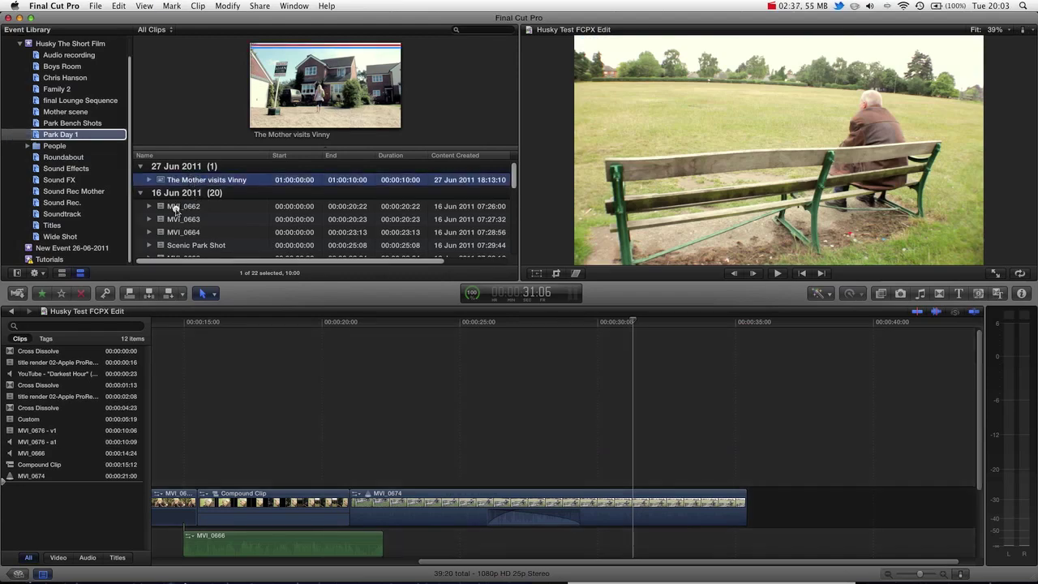
{"action": "left_click", "coordinate": [175, 208]}
{"action": "left_click", "coordinate": [206, 182]}
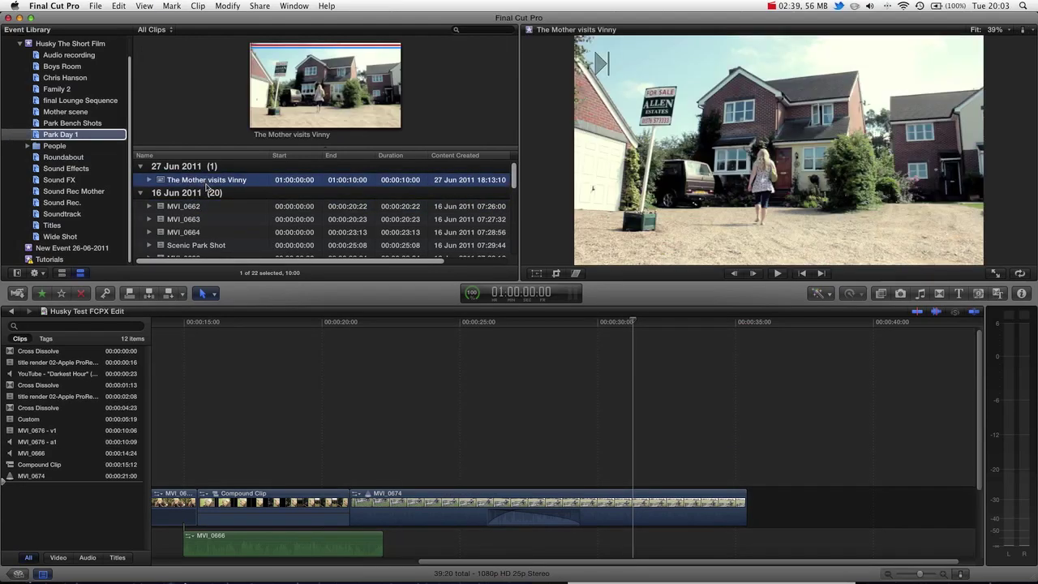
{"action": "left_click", "coordinate": [191, 209]}
{"action": "scroll", "coordinate": [194, 219], "scroll_direction": "down", "scroll_amount": 1}
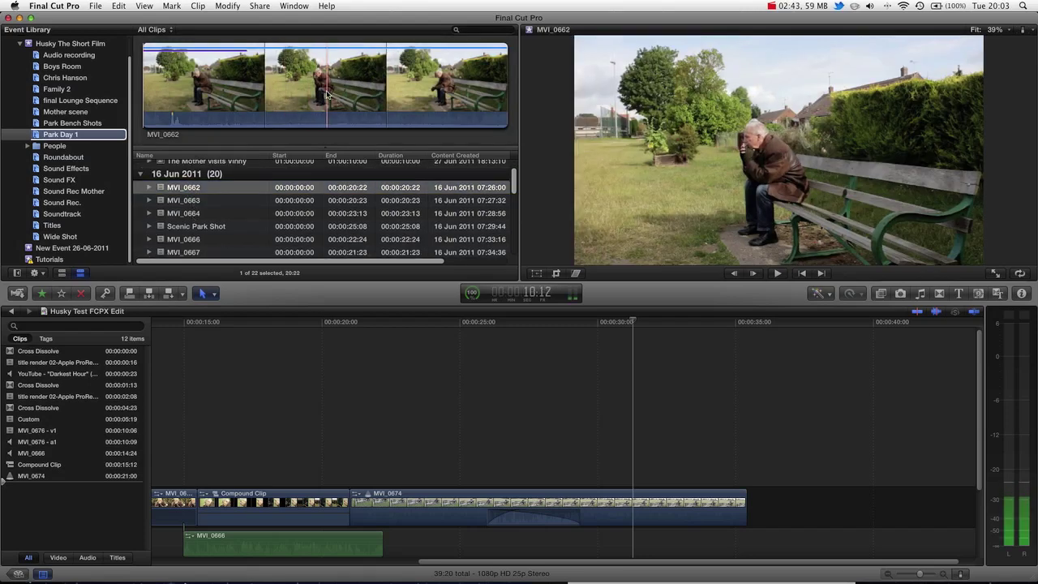
{"action": "left_click_drag", "start_coordinate": [325, 93], "coordinate": [328, 89]}
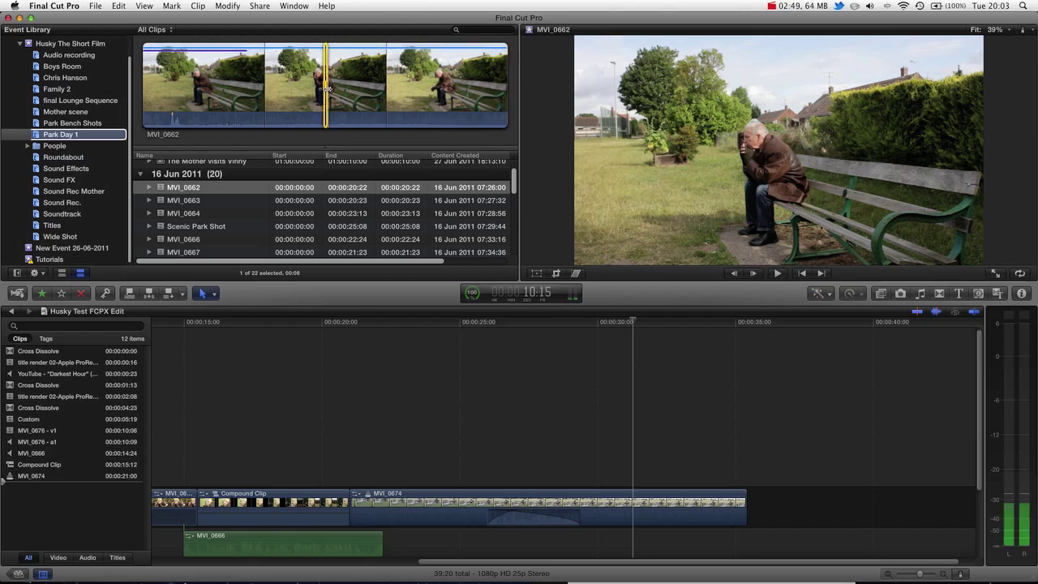
{"action": "left_click_drag", "start_coordinate": [324, 91], "coordinate": [533, 463]}
Connect the MVI_0662 range above MVI_0674 and add a Hold segment from the Retime menu
{"action": "left_click", "coordinate": [542, 325]}
{"action": "left_click_drag", "start_coordinate": [543, 325], "coordinate": [540, 325]}
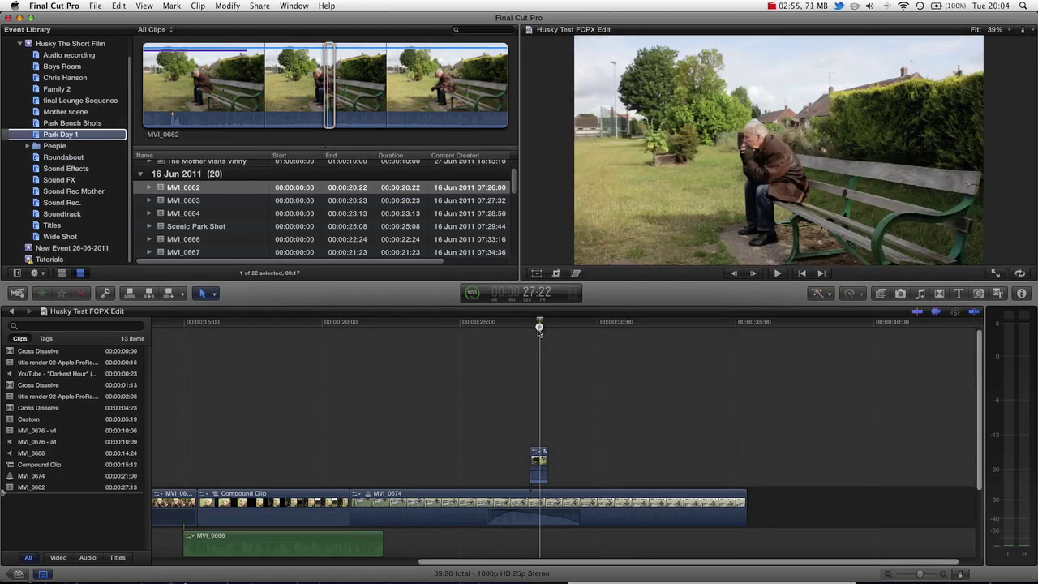
{"action": "left_click", "coordinate": [535, 474]}
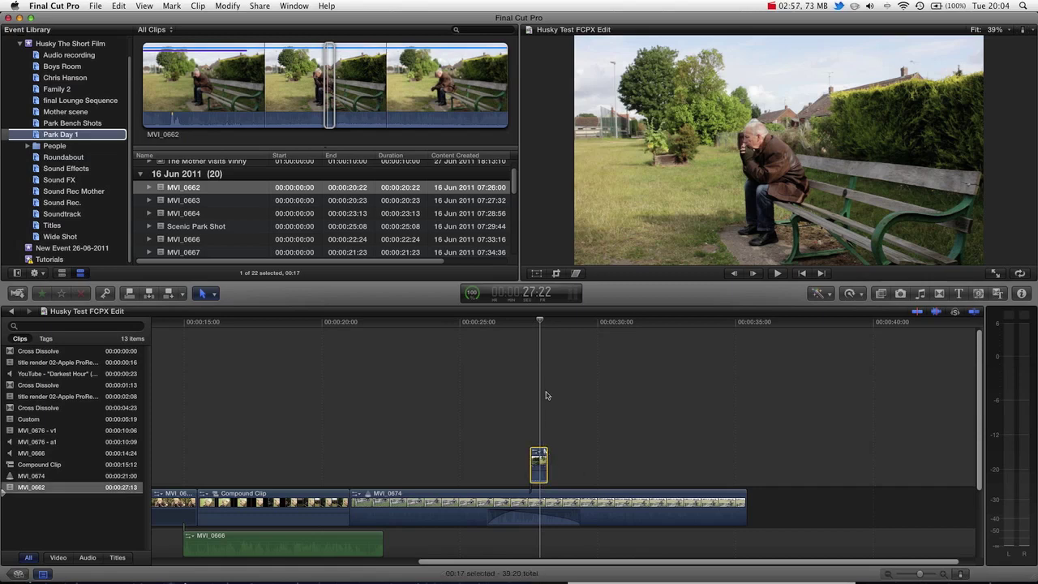
{"action": "left_click", "coordinate": [856, 293]}
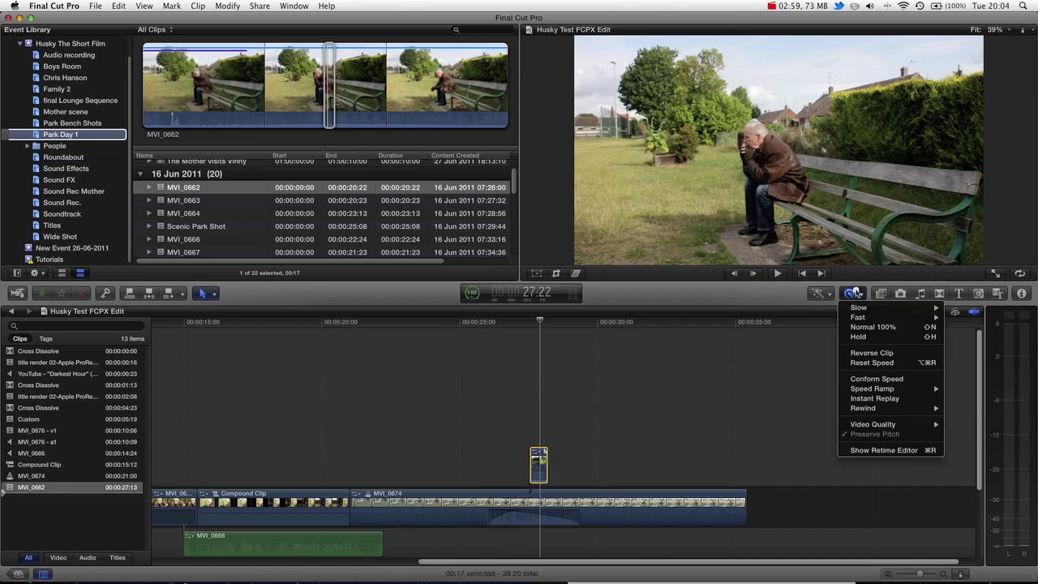
{"action": "left_click", "coordinate": [854, 337]}
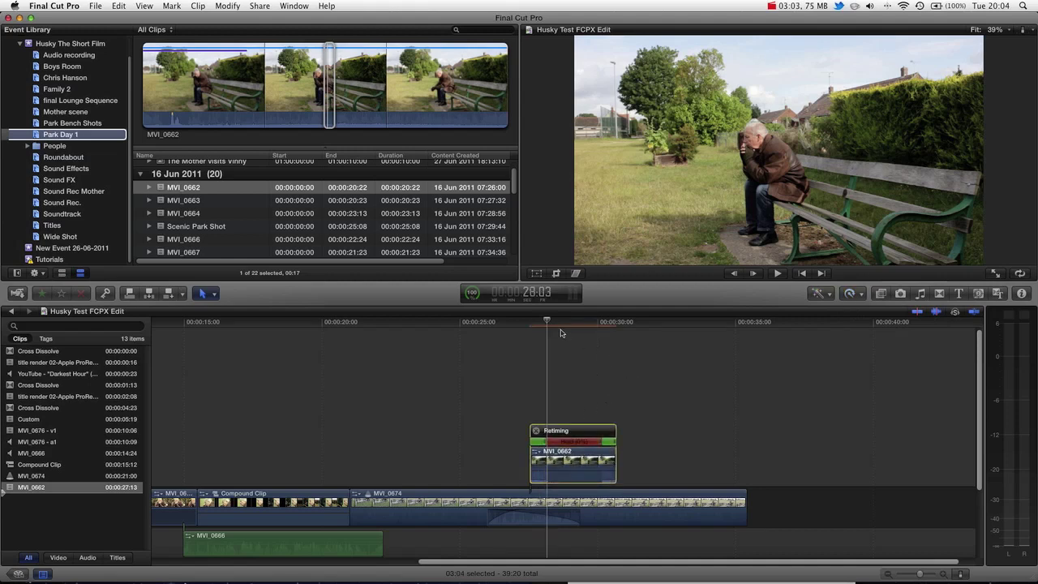
Scrub and play back the retimed MVI_0662 clip
{"action": "left_click_drag", "start_coordinate": [568, 324], "coordinate": [530, 326]}
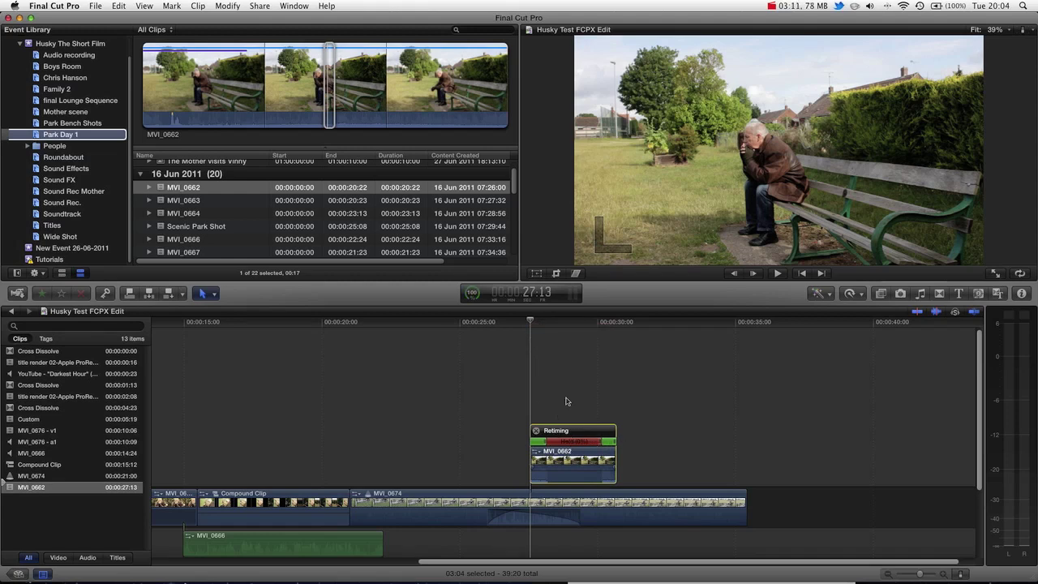
{"action": "left_click_drag", "start_coordinate": [531, 323], "coordinate": [539, 324]}
{"action": "key", "text": "space"}
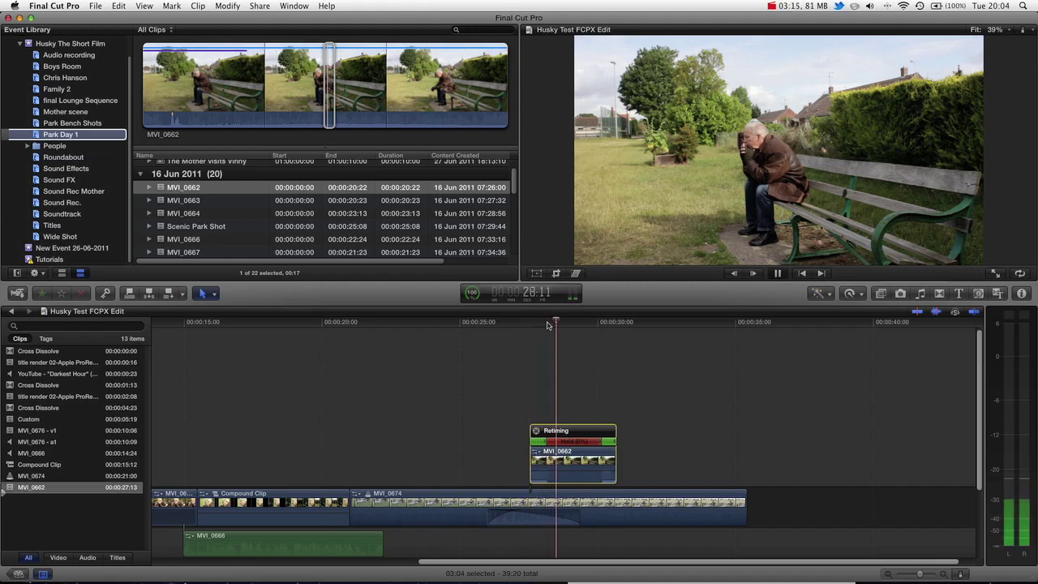
{"action": "key", "text": "space"}
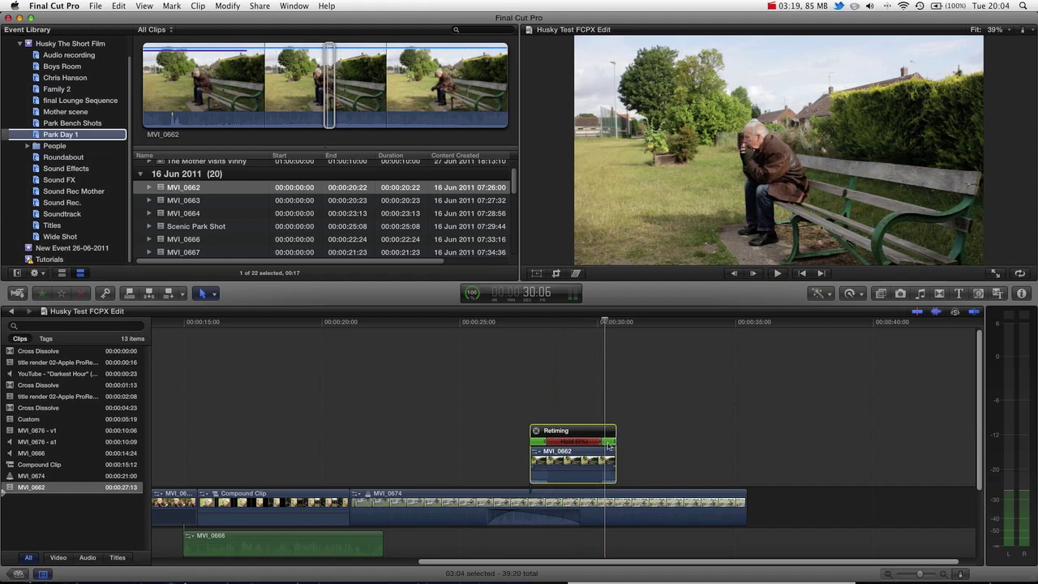
Remove the clip's short end section, then delete the whole connected MVI_0662 clip
{"action": "left_click", "coordinate": [610, 445]}
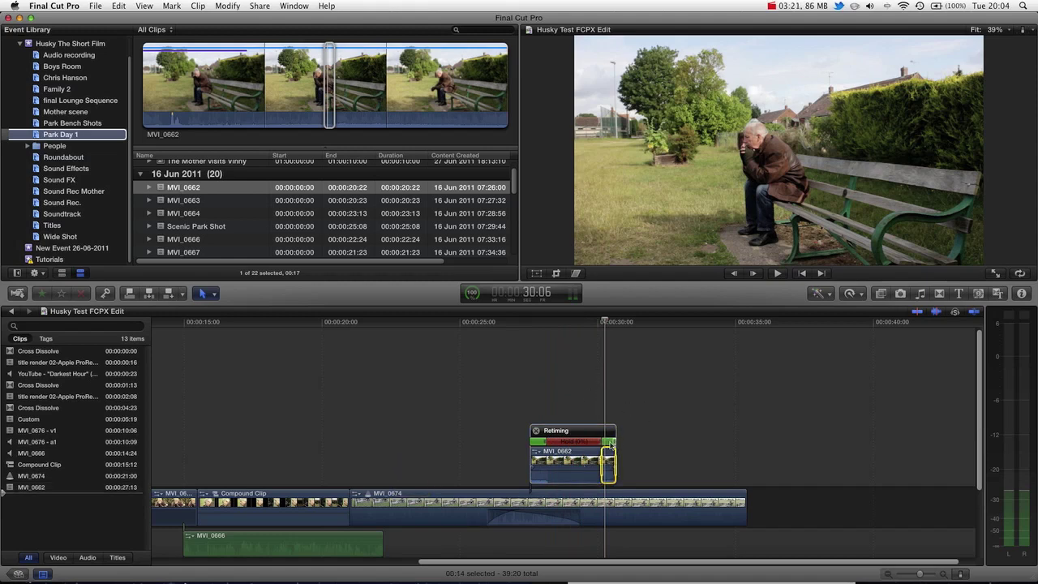
{"action": "left_click_drag", "start_coordinate": [546, 454], "coordinate": [601, 454]}
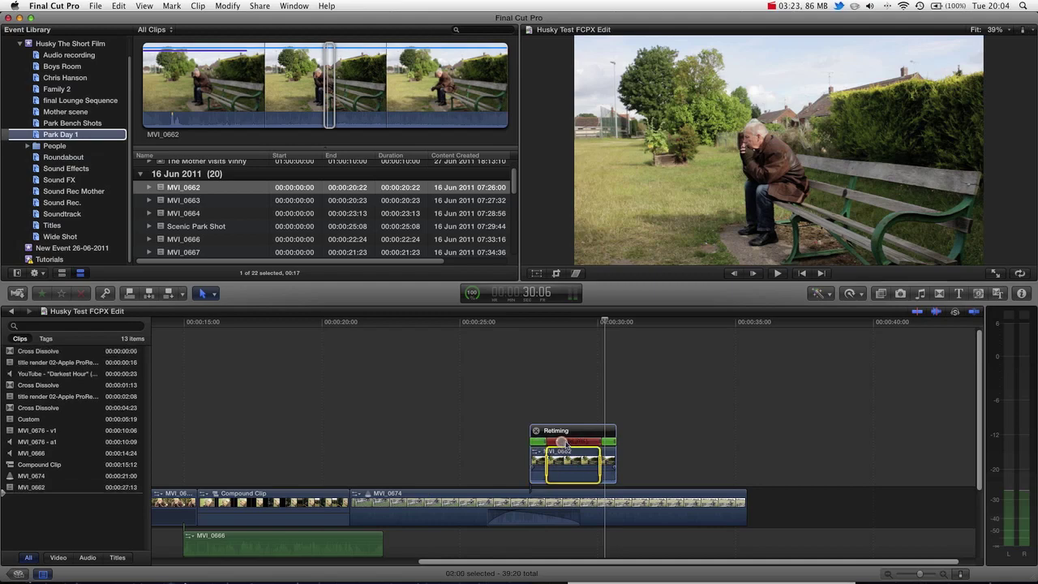
{"action": "key", "text": "super+z"}
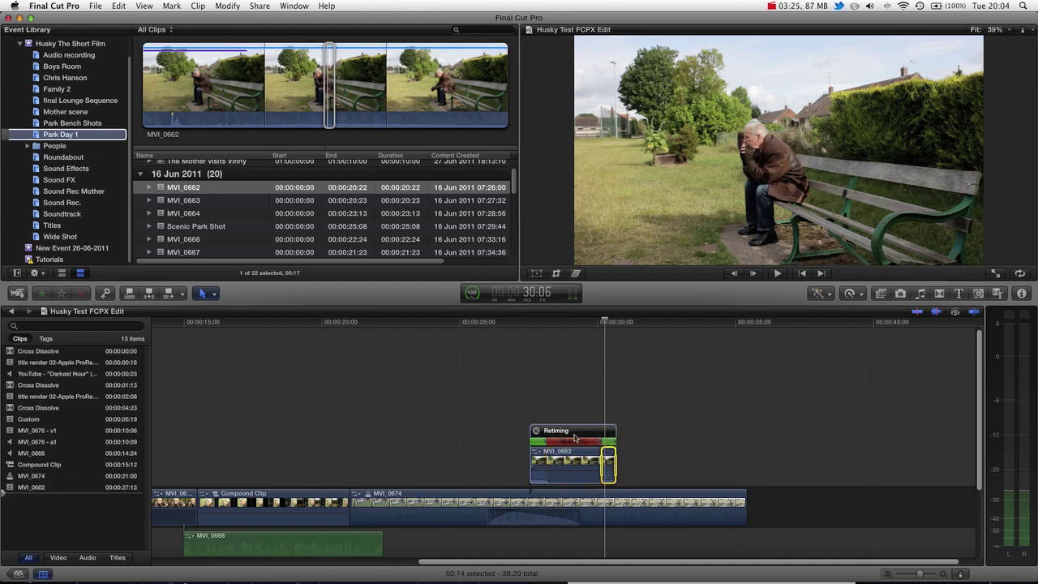
{"action": "key", "text": "Delete"}
{"action": "left_click", "coordinate": [542, 447]}
{"action": "key", "text": "Delete"}
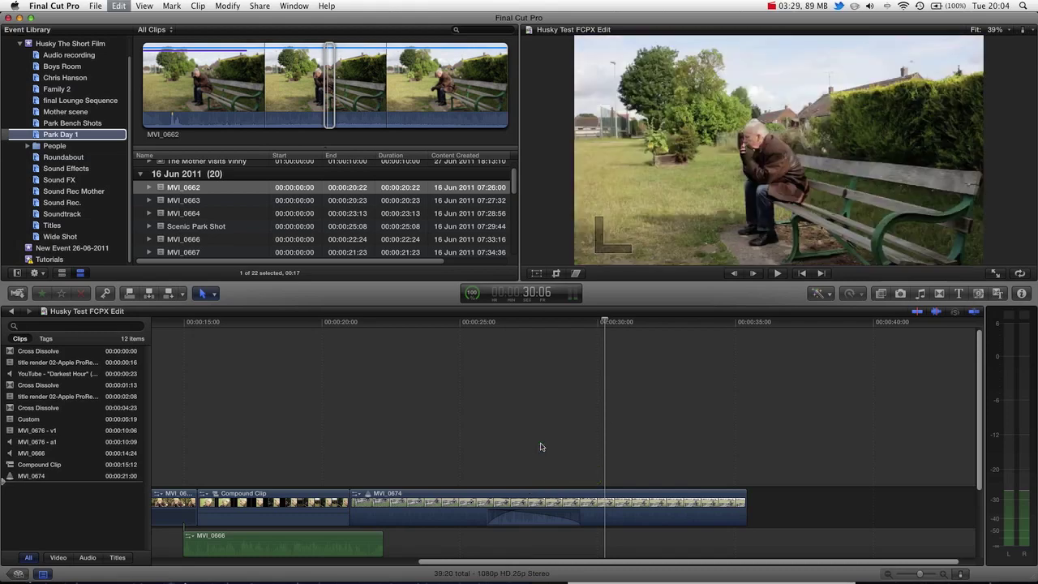
Restore the deleted clip, trim its start to 28:03, and show its retiming bar
{"action": "key", "text": "super+z"}
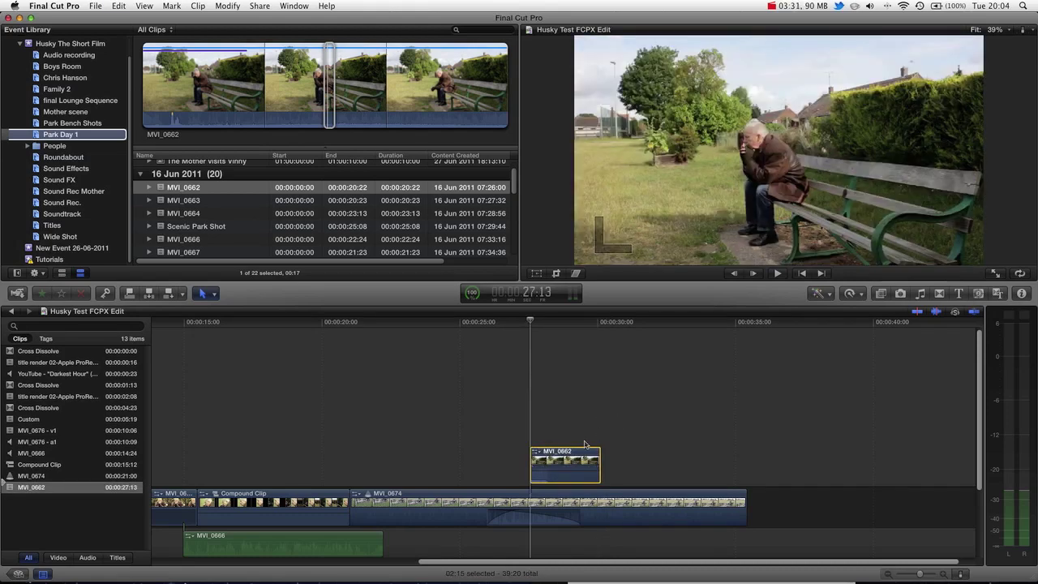
{"action": "key", "text": "super+r"}
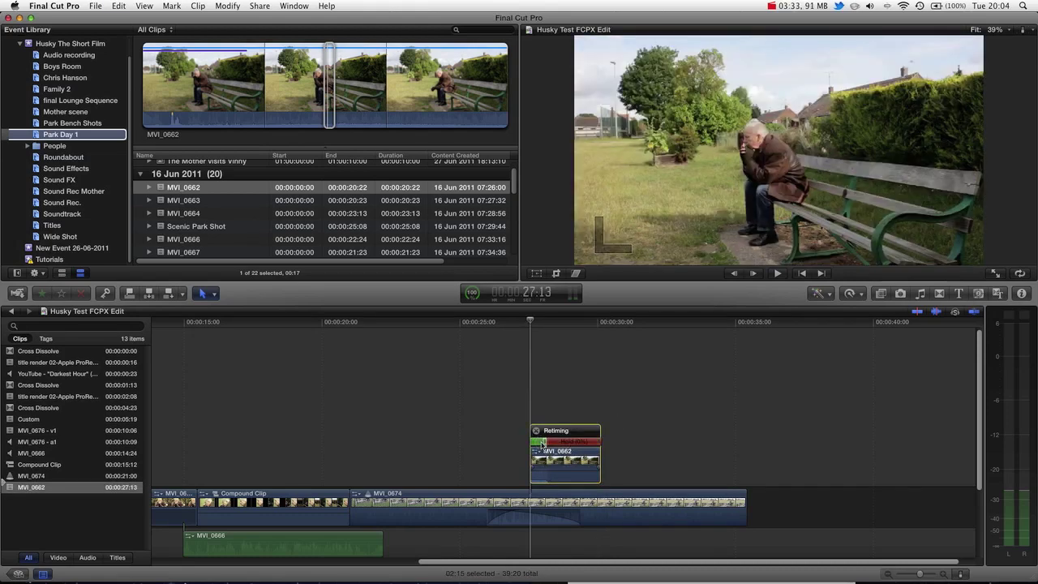
{"action": "left_click_drag", "start_coordinate": [539, 445], "coordinate": [548, 444]}
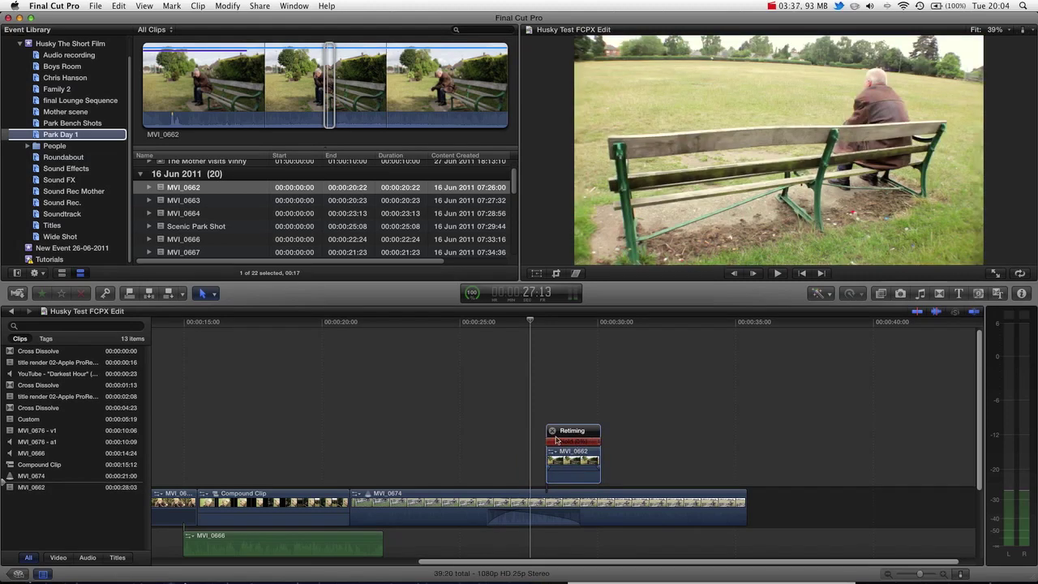
{"action": "key", "text": "super+r"}
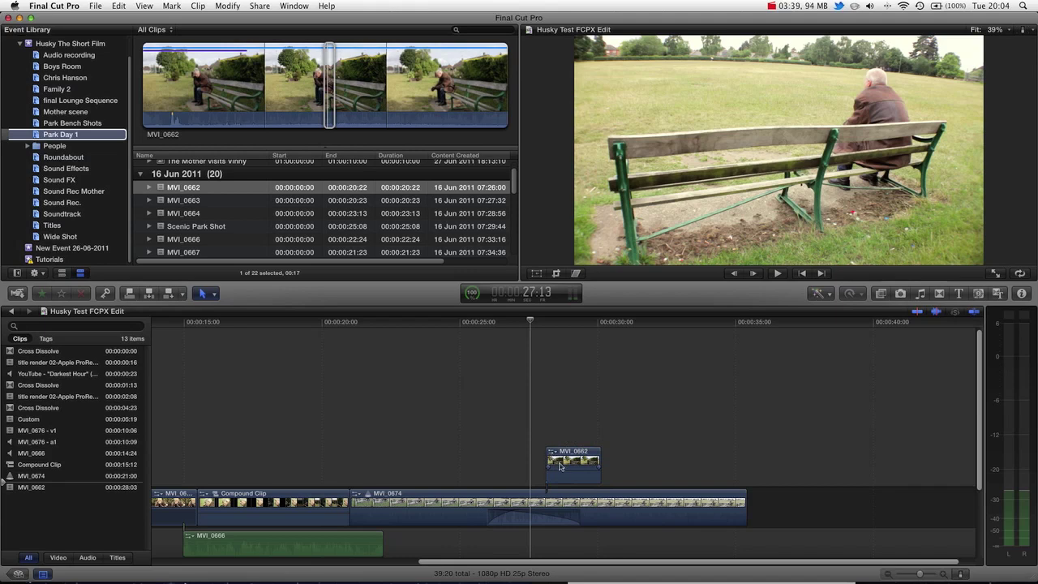
{"action": "left_click", "coordinate": [560, 474]}
{"action": "key", "text": "super+r"}
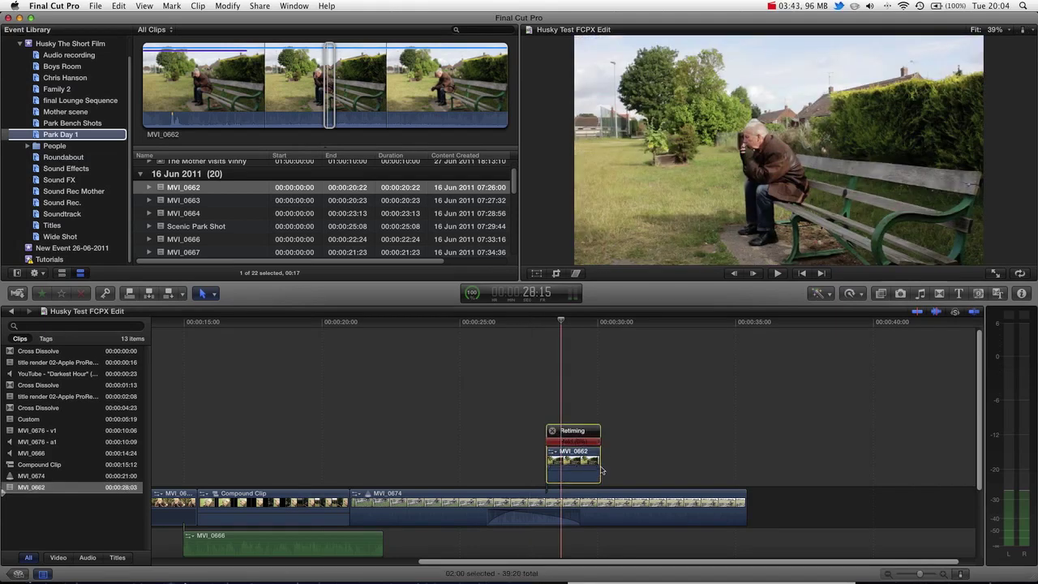
Extend the red Hold segment so the clip lasts 5:20, then scrub and play it back
{"action": "mouse_move", "coordinate": [601, 445]}
{"action": "left_mouse_down"}
{"action": "mouse_move", "coordinate": [630, 443]}
{"action": "mouse_move", "coordinate": [614, 444]}
{"action": "left_mouse_up"}
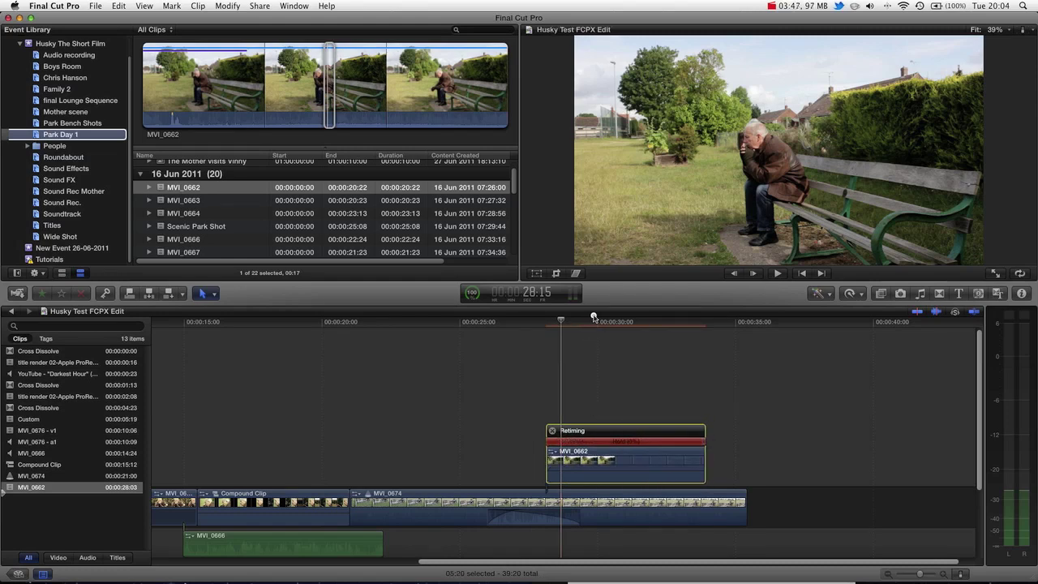
{"action": "left_click_drag", "start_coordinate": [602, 320], "coordinate": [560, 321]}
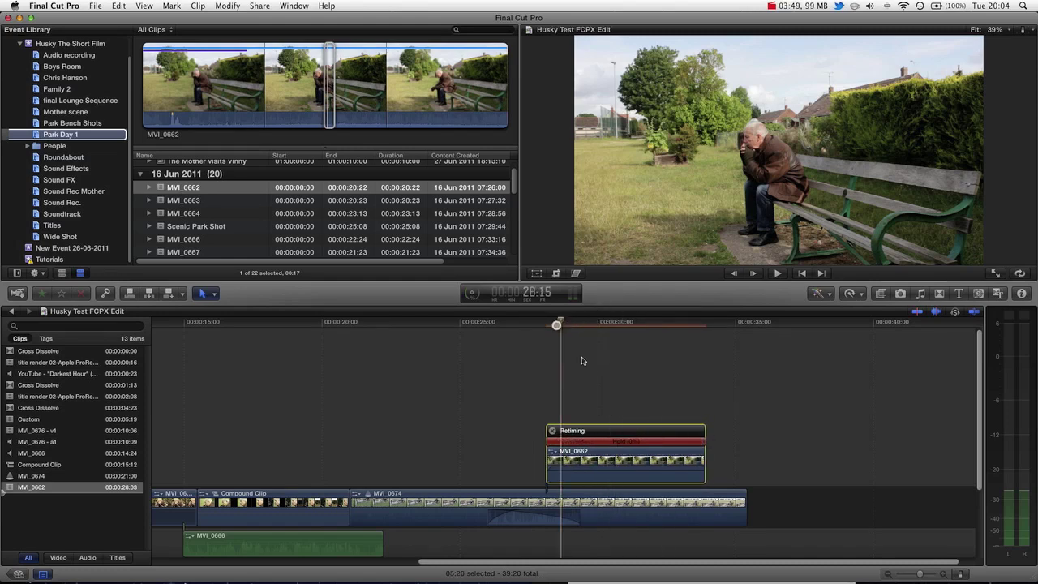
{"action": "left_click", "coordinate": [569, 321]}
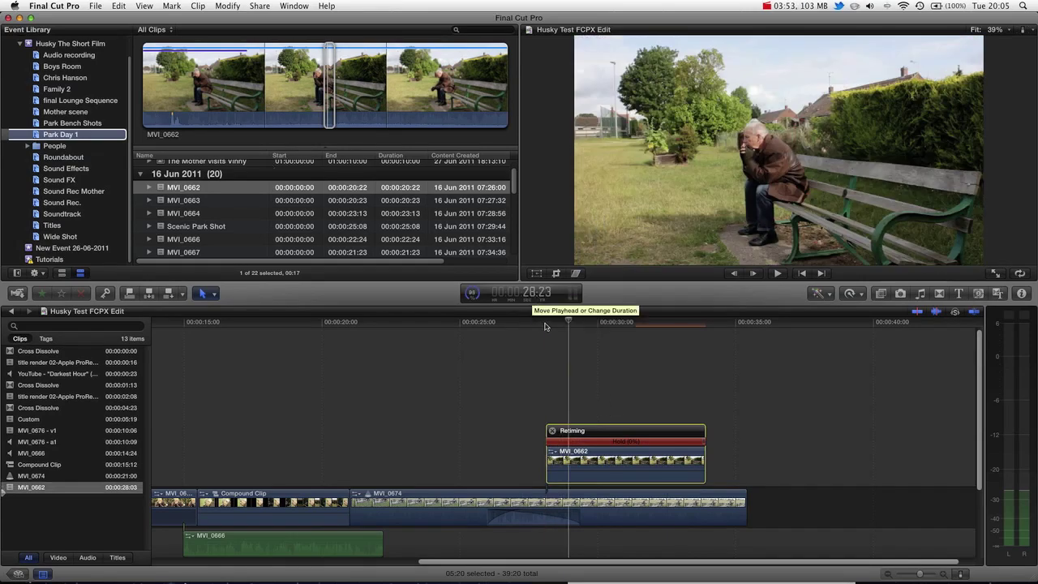
{"action": "left_click_drag", "start_coordinate": [563, 322], "coordinate": [634, 333]}
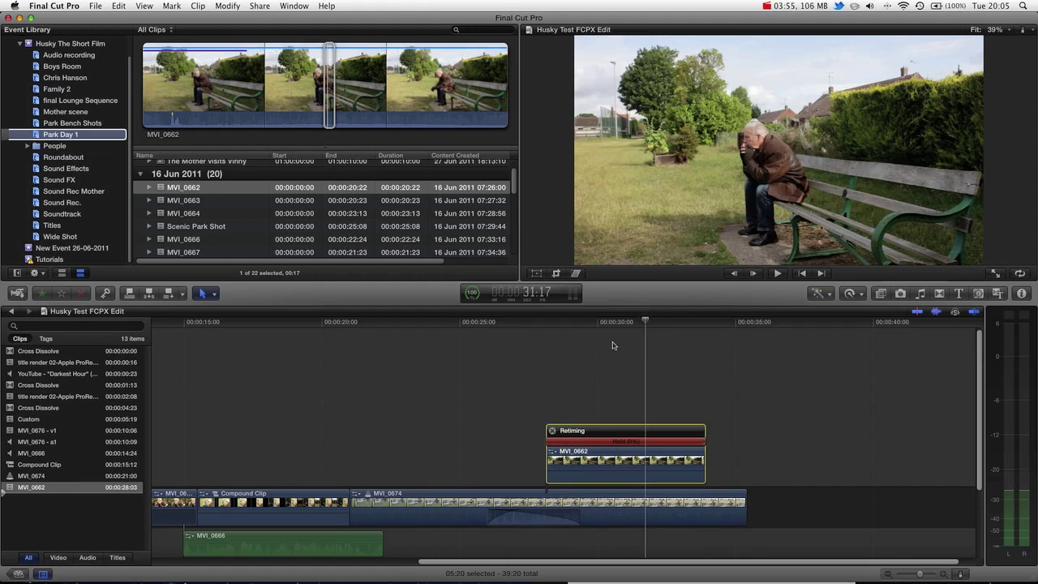
{"action": "left_click", "coordinate": [543, 328]}
{"action": "left_click", "coordinate": [512, 328]}
{"action": "key", "text": "space"}
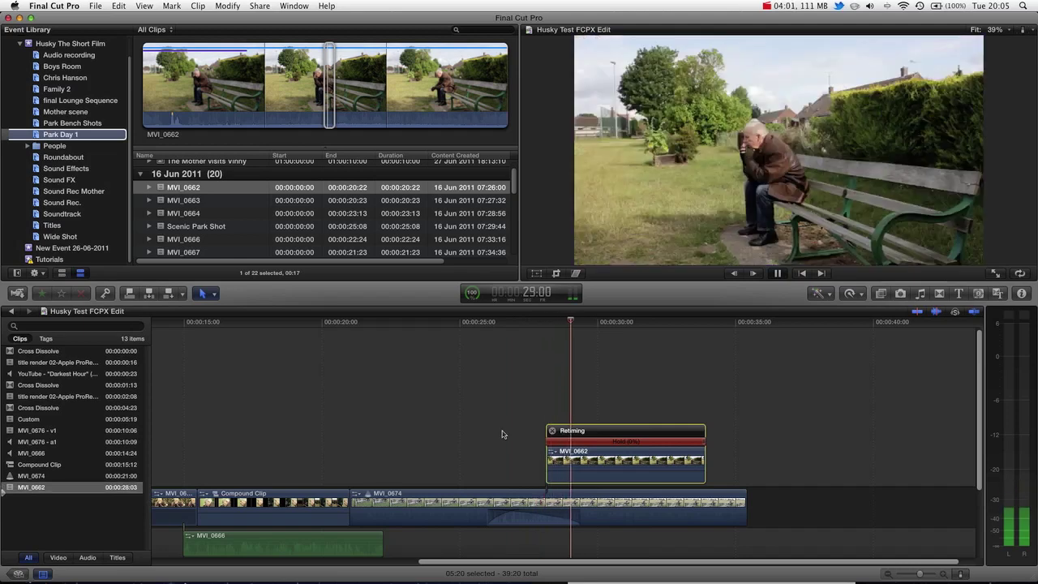
{"action": "key", "text": "space"}
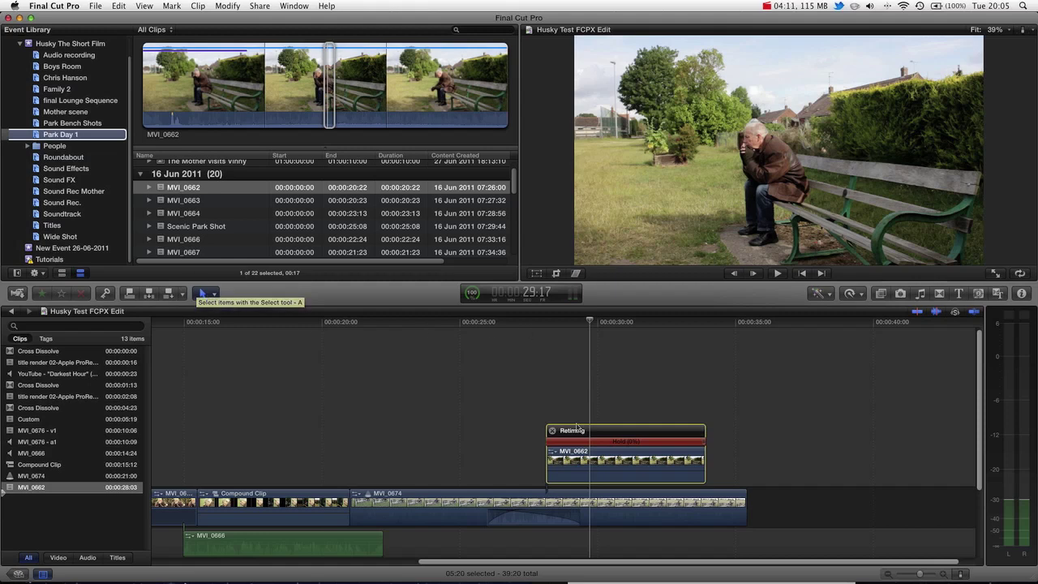
{"action": "left_click", "coordinate": [592, 471]}
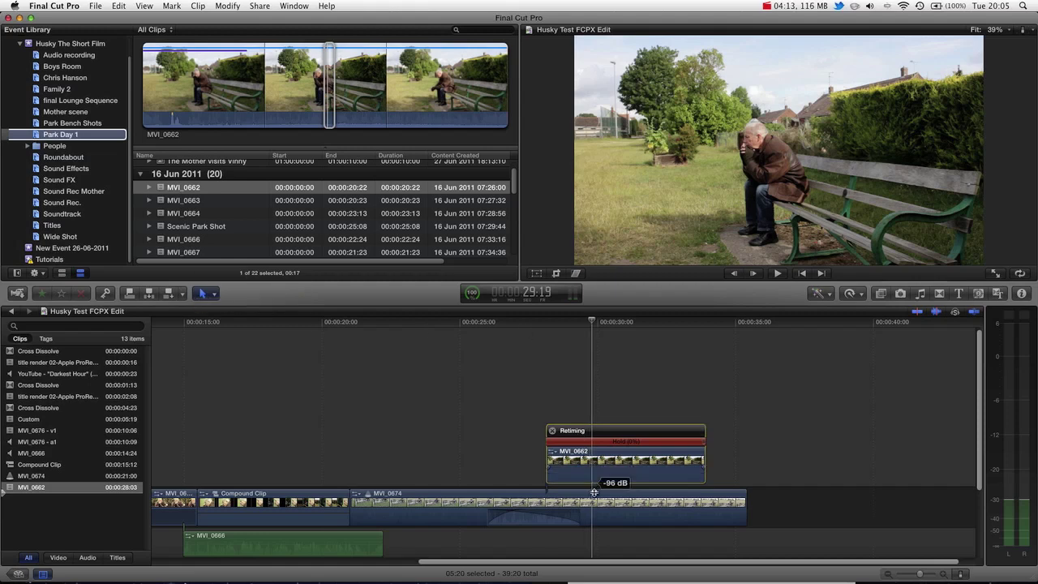